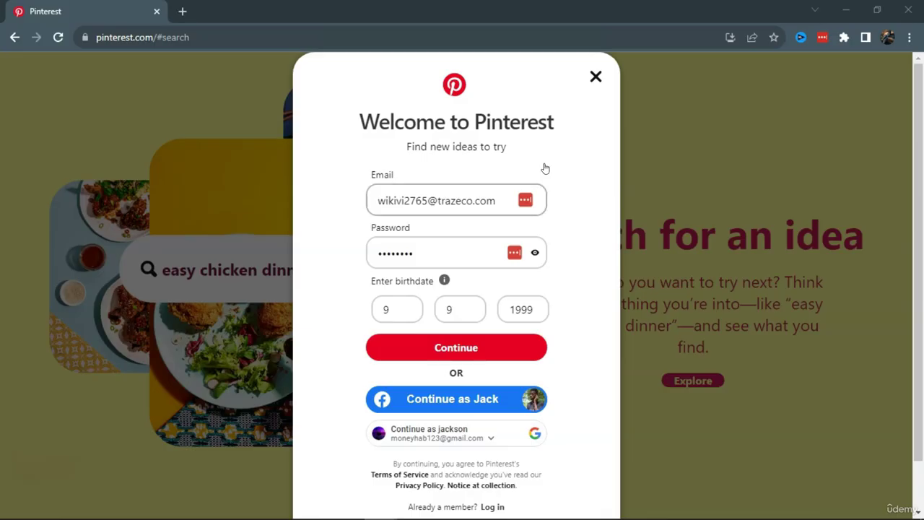
Submit the completed sign-up form, continue past the welcome screen and choose Male as the gender
click(453, 350)
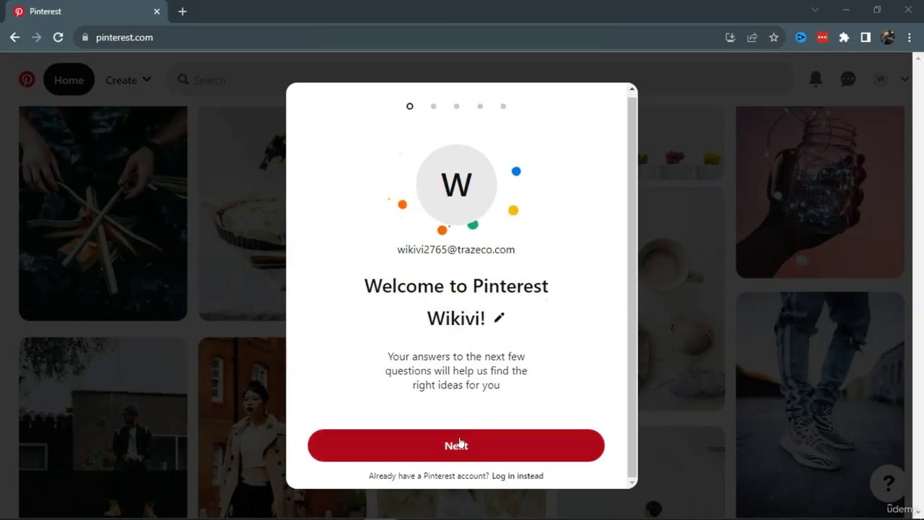
click(488, 446)
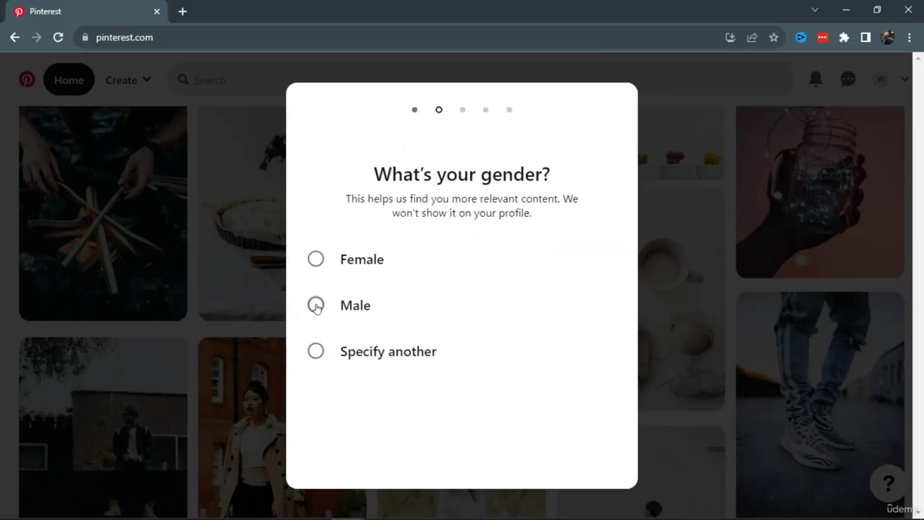
click(316, 304)
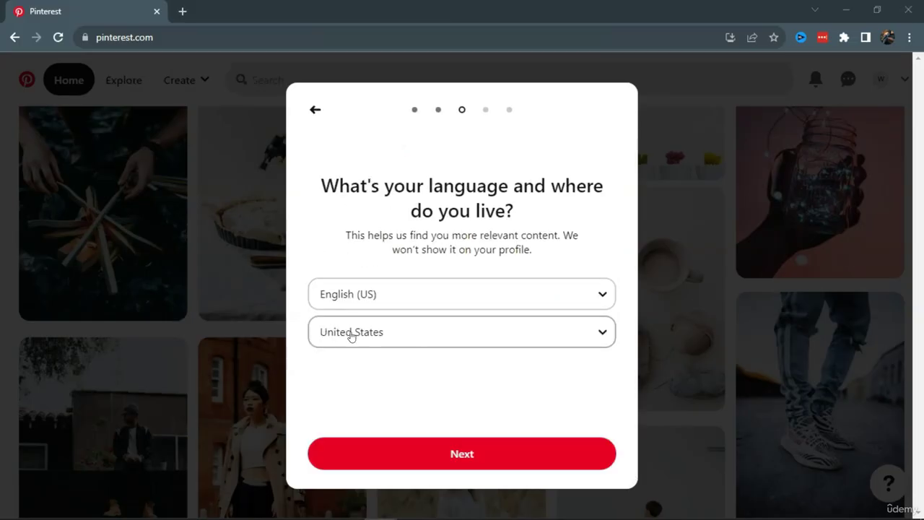
Accept English (US) and United States, and finish onboarding with the Art, Men's Fashion, Vehicles, NBA and Men's Style interests
click(444, 448)
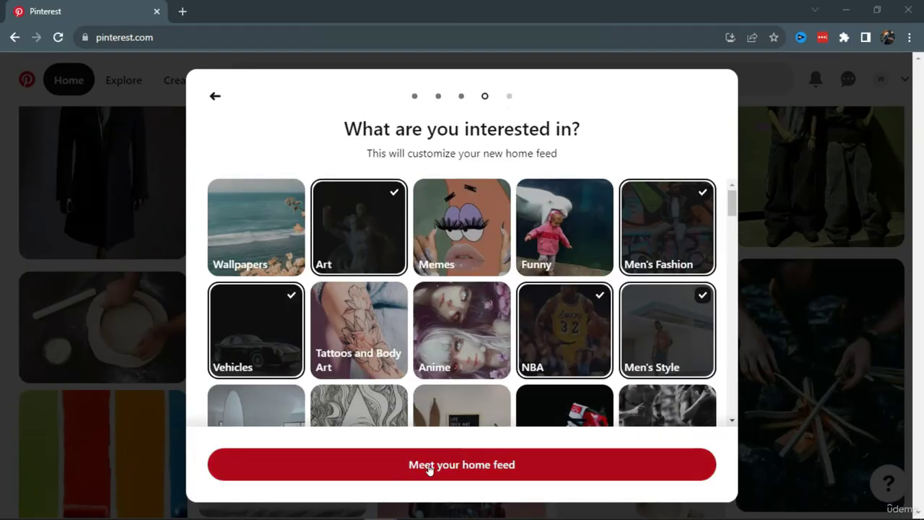
click(504, 465)
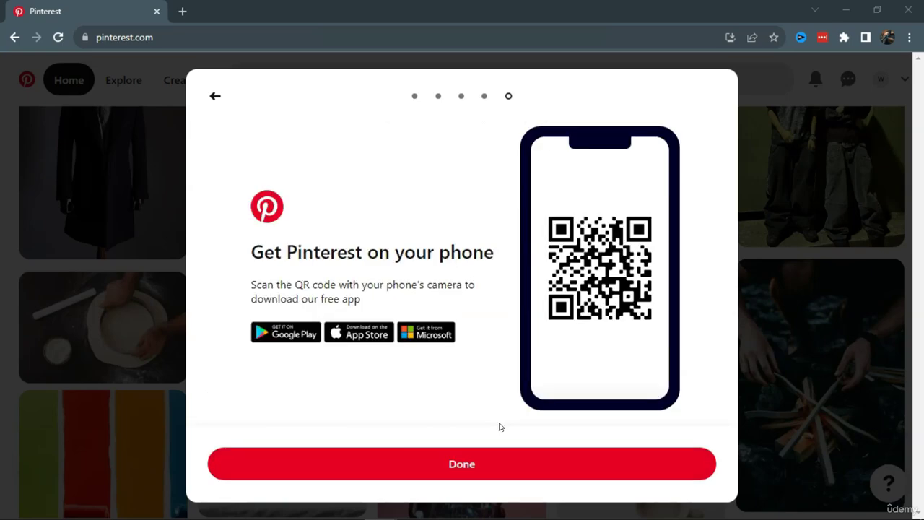
click(471, 476)
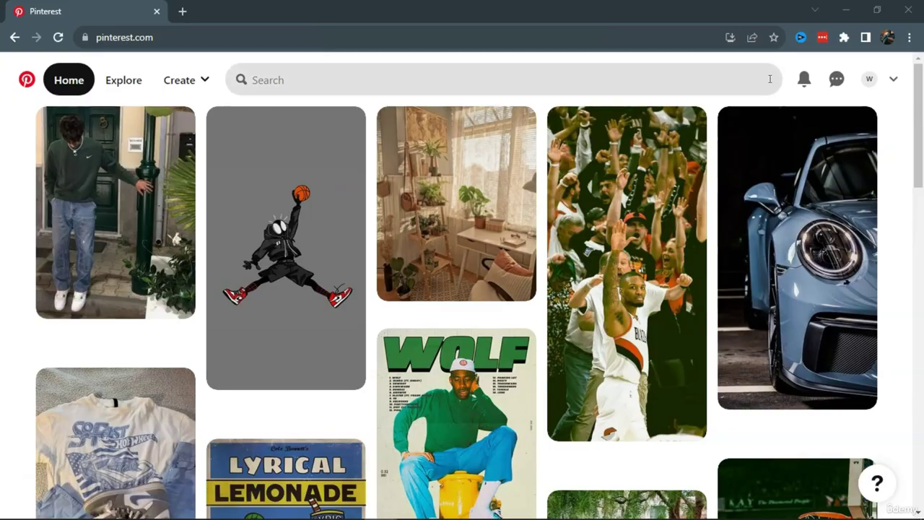
Convert the personal account to a free business account
click(893, 80)
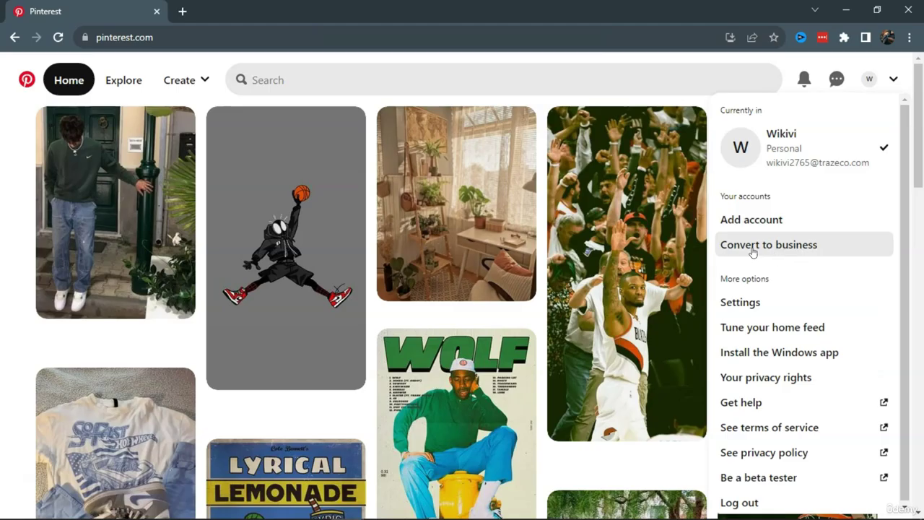
click(795, 246)
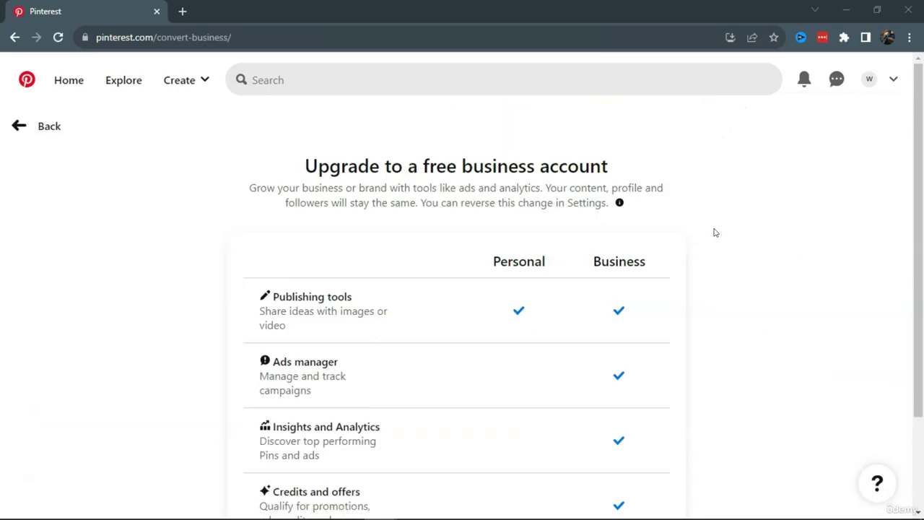
scroll(715, 232, down, 3)
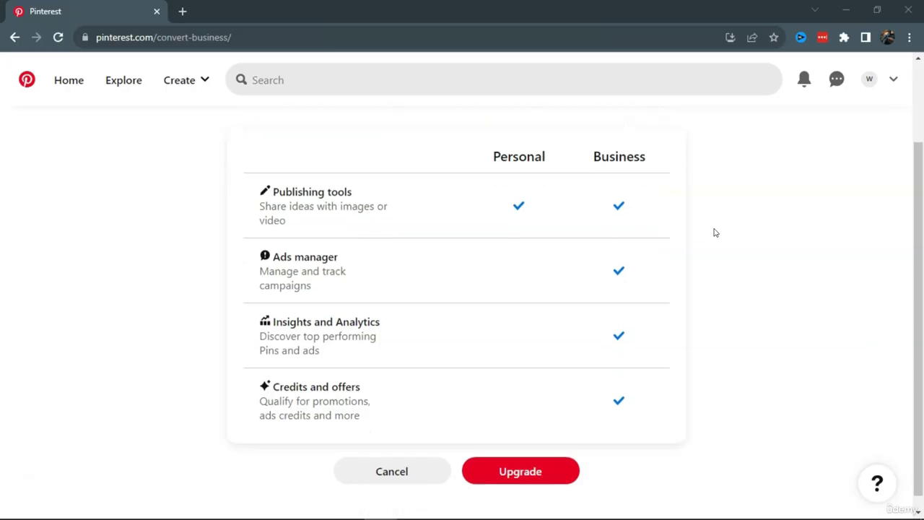
click(545, 459)
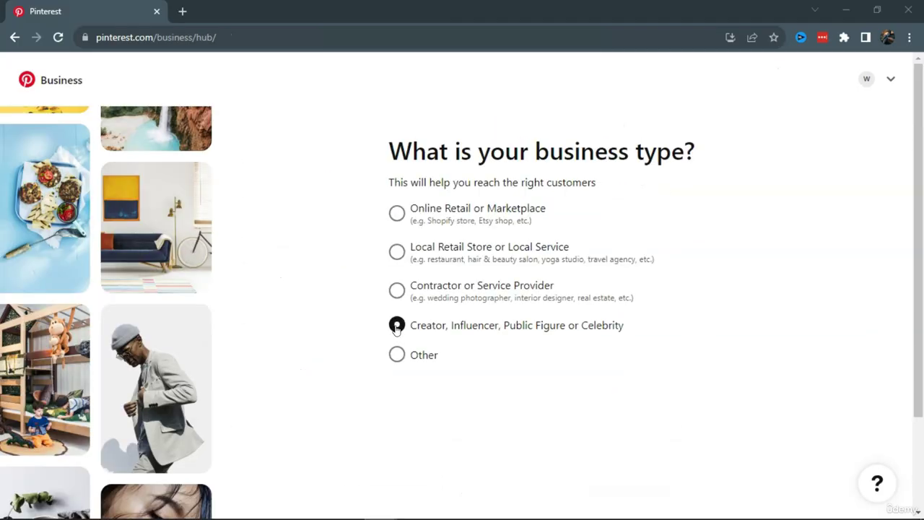
Set the business type to Creator, Influencer, Public Figure or Celebrity, and submit the Digital Profit profile with no website
scroll(575, 372, down, 2)
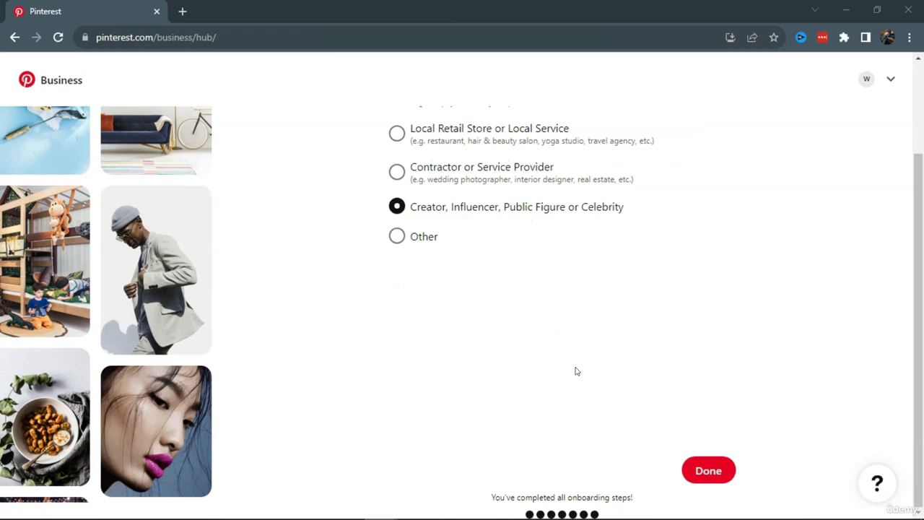
click(708, 470)
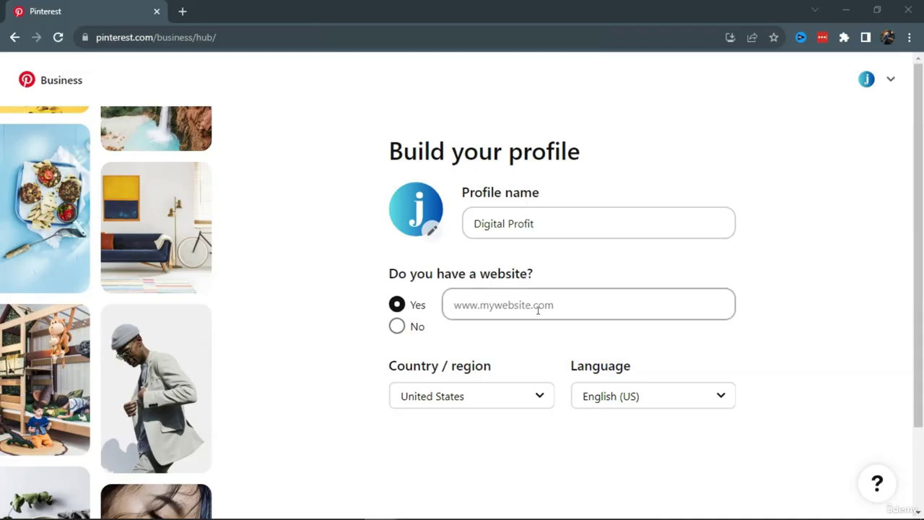
click(396, 327)
scroll(606, 429, down, 2)
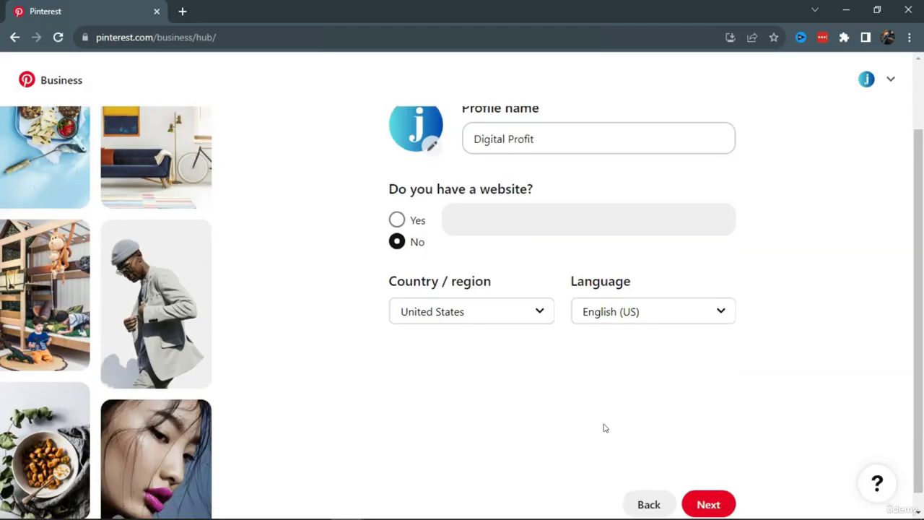
click(708, 487)
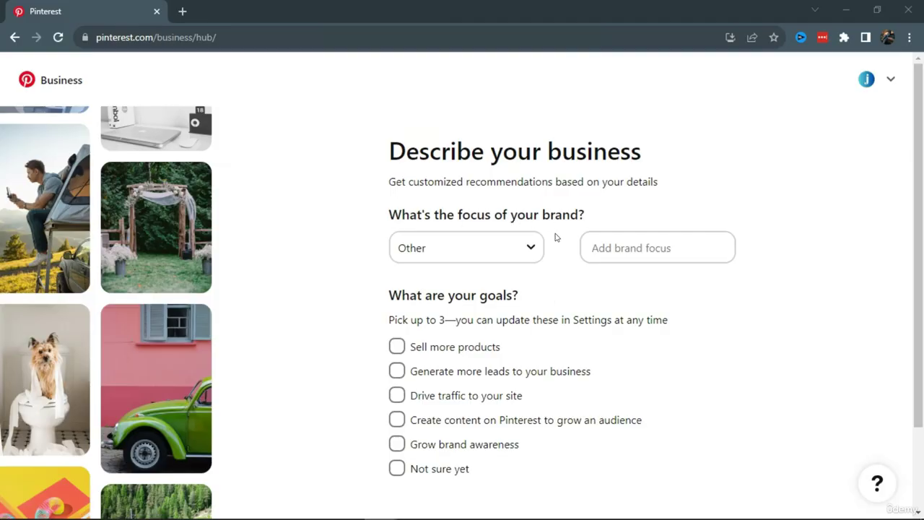
Describe the business with the brand focus Other, specified as marketing, and the goal "Drive traffic to your site", and submit it
click(534, 250)
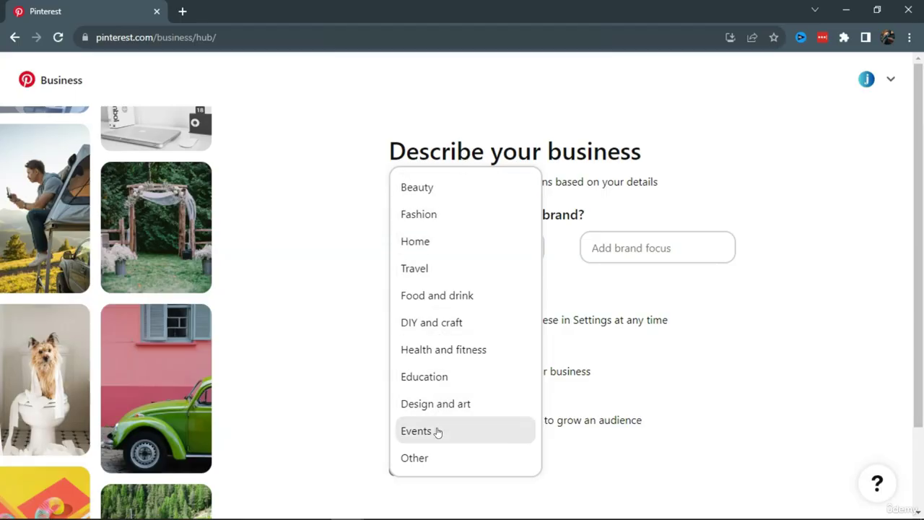
click(423, 461)
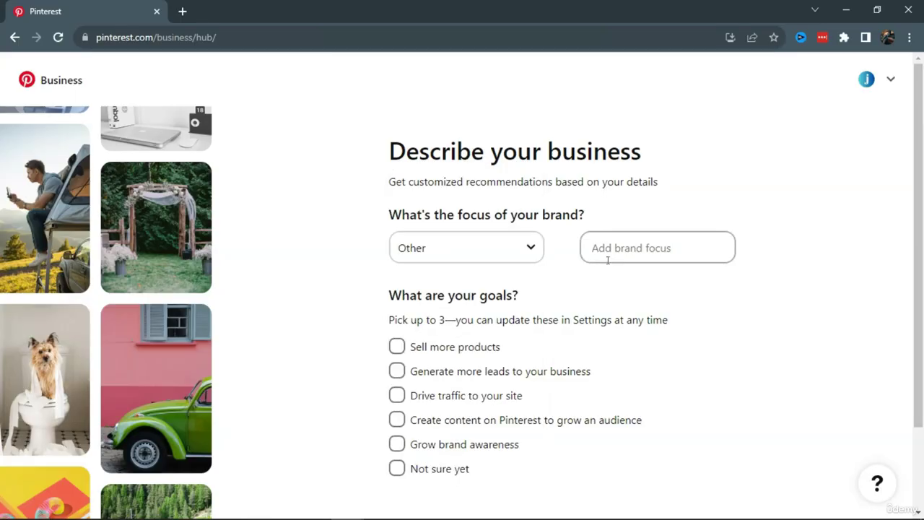
click(643, 250)
text(marketing)
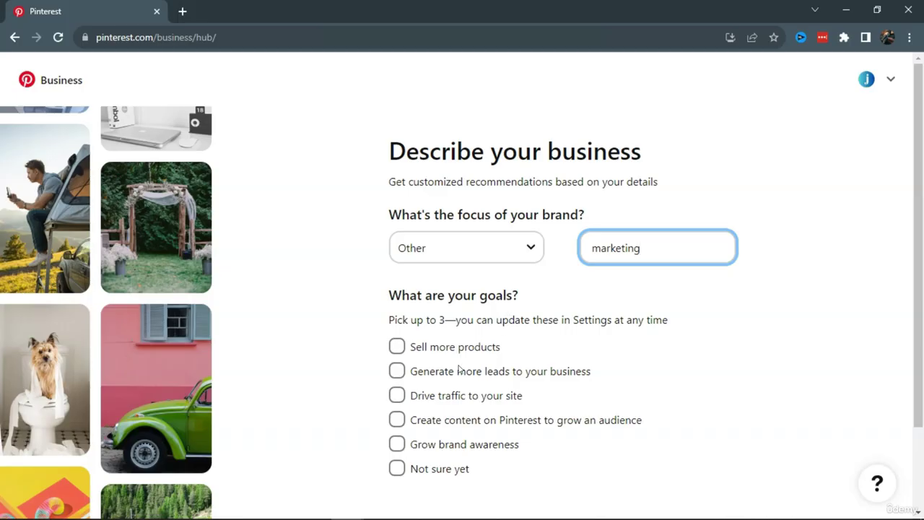
click(397, 397)
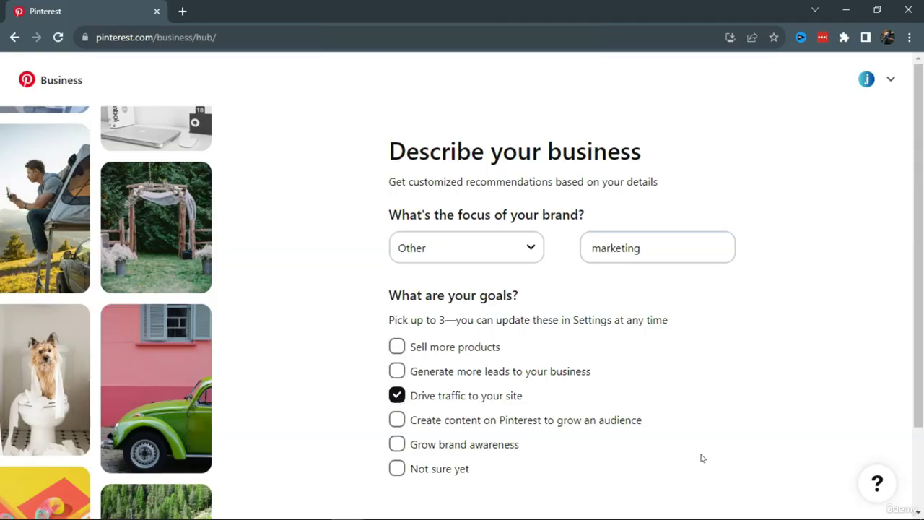
scroll(708, 466, down, 2)
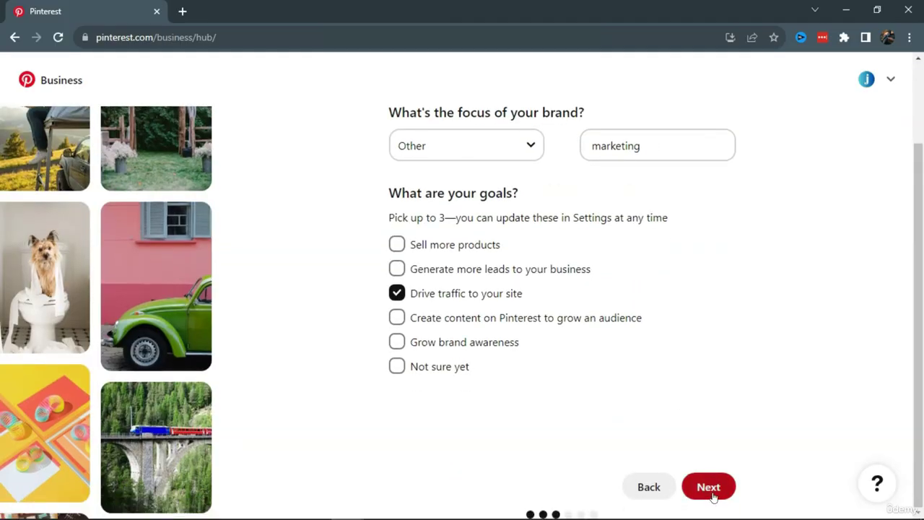
click(710, 491)
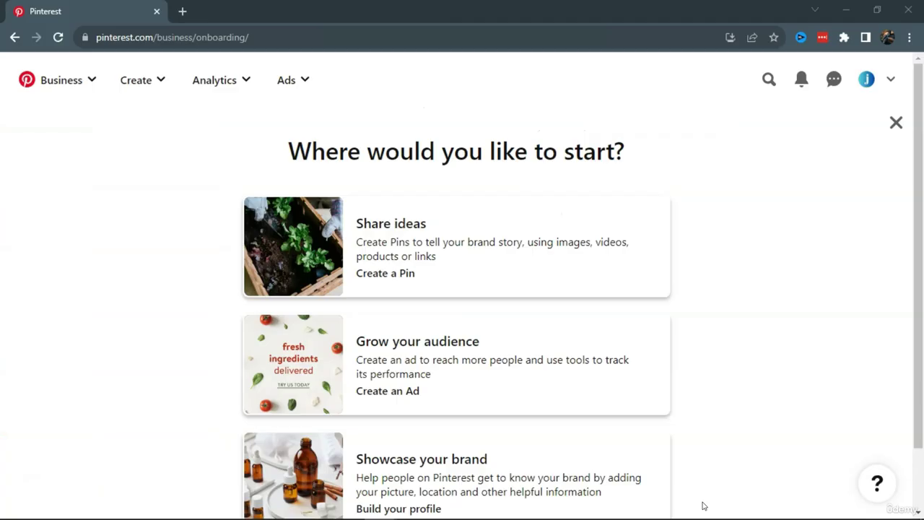
Open the business account's profile page and add the AI TOOLS image from Downloads as the cover with its default crop
scroll(698, 373, down, 1)
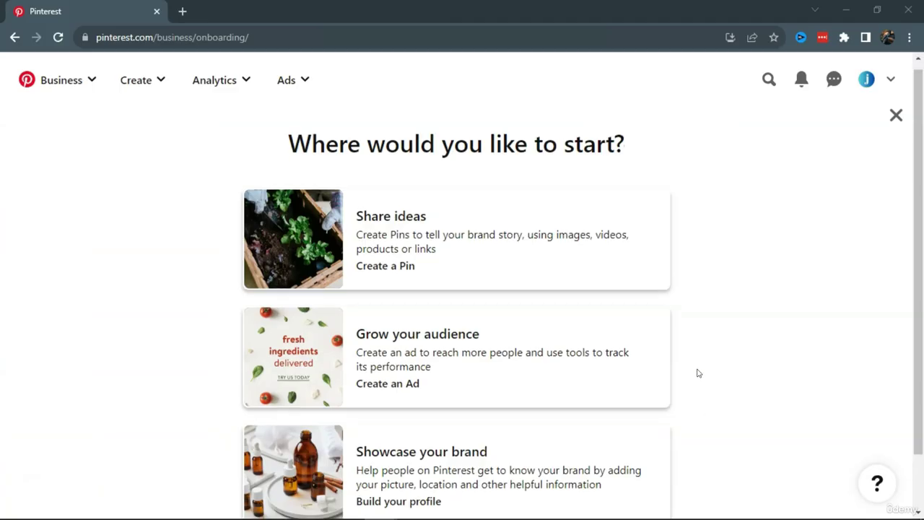
scroll(698, 373, up, 1)
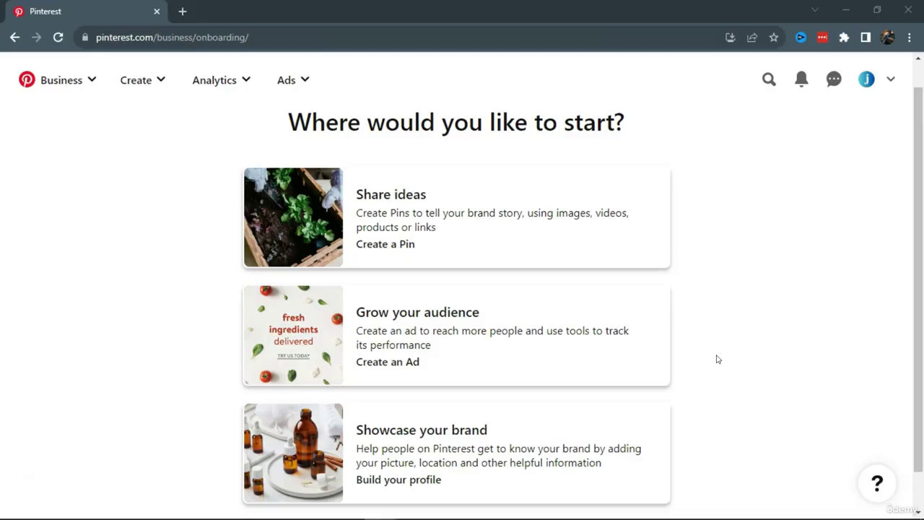
click(870, 83)
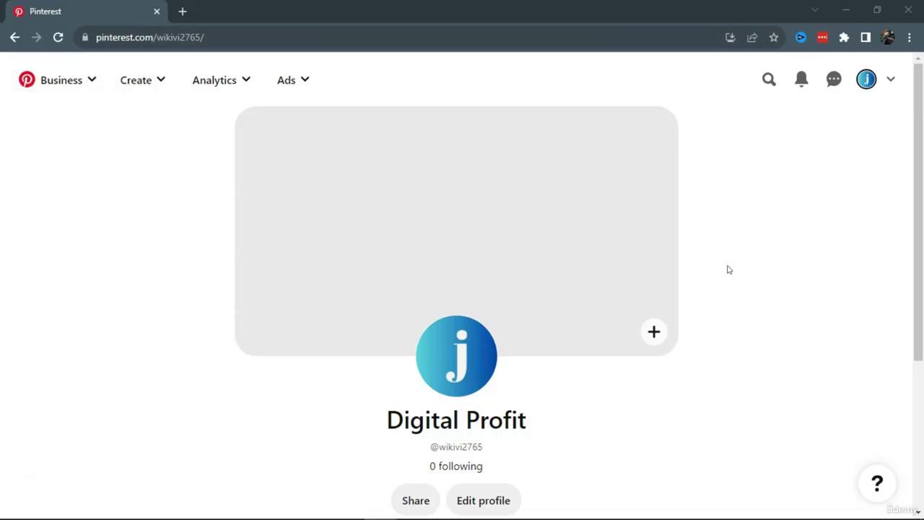
click(653, 334)
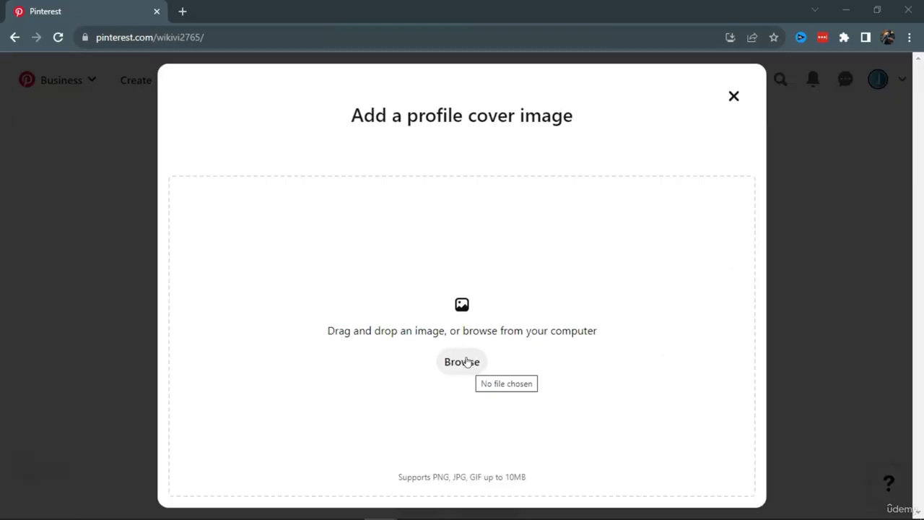
click(465, 364)
click(409, 229)
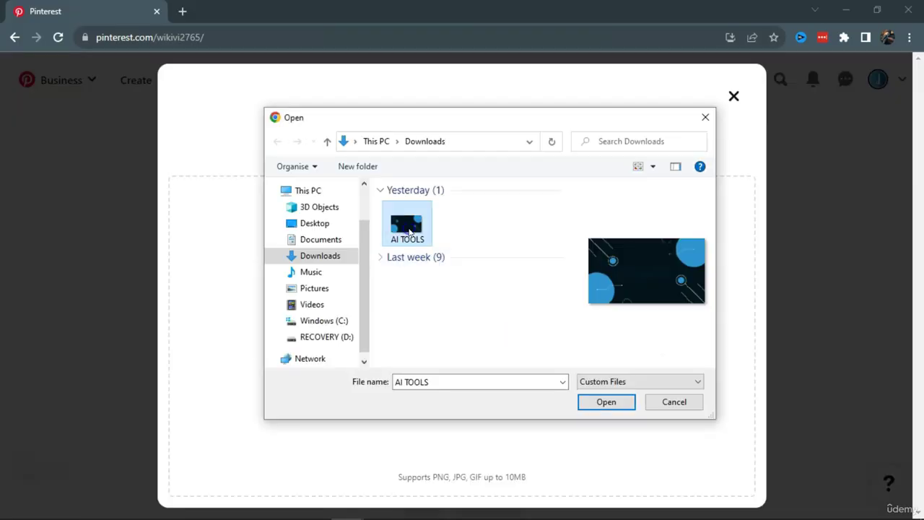
click(598, 406)
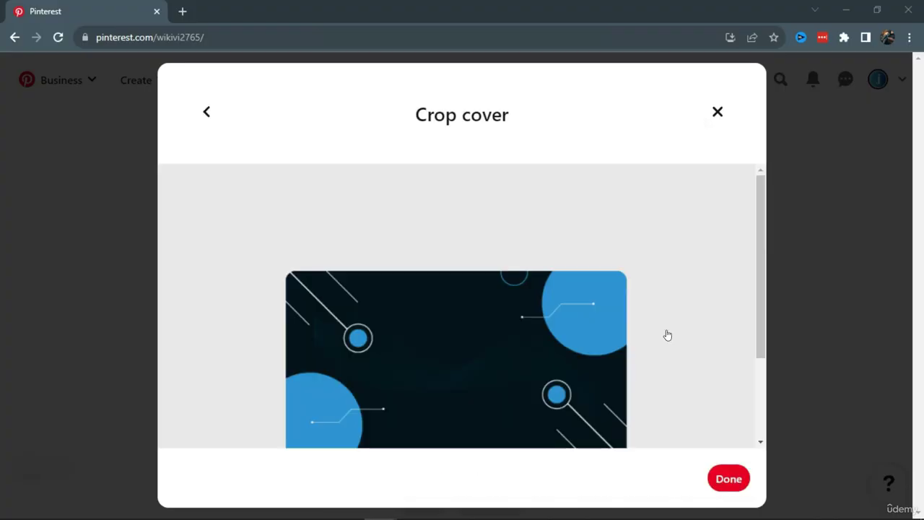
click(724, 479)
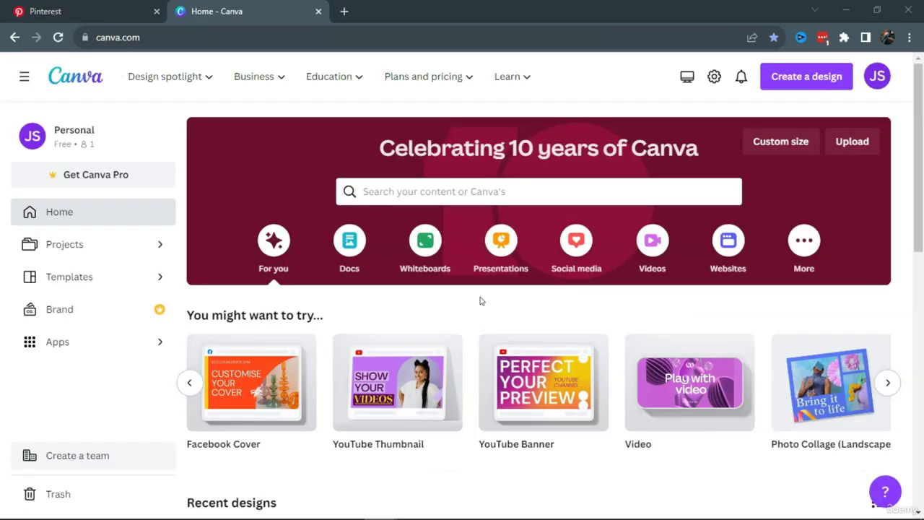
click(534, 387)
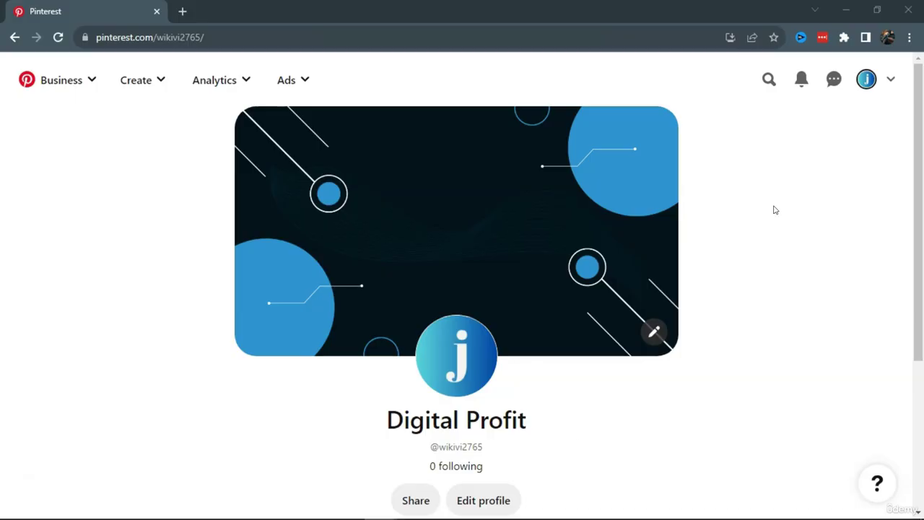
Open the account settings and review the editable profile fields, including name, about, pronouns, website, username and contact details
click(892, 80)
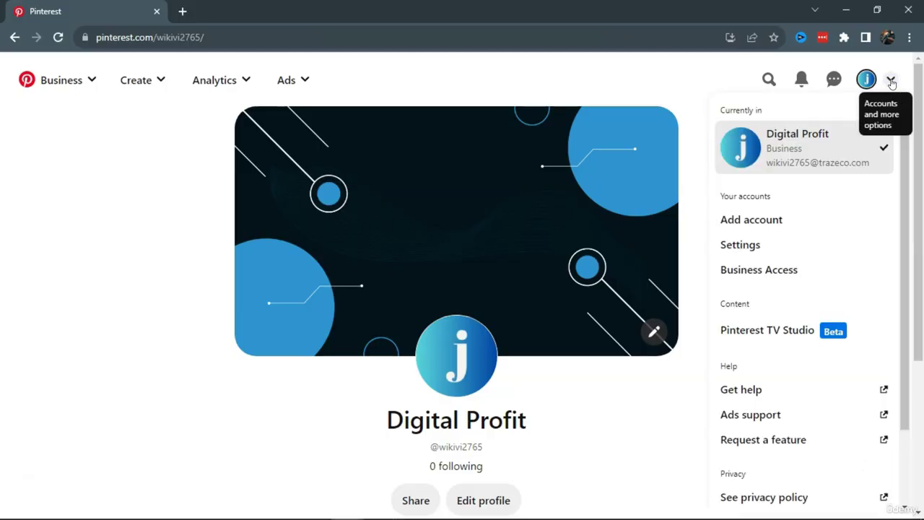
click(738, 246)
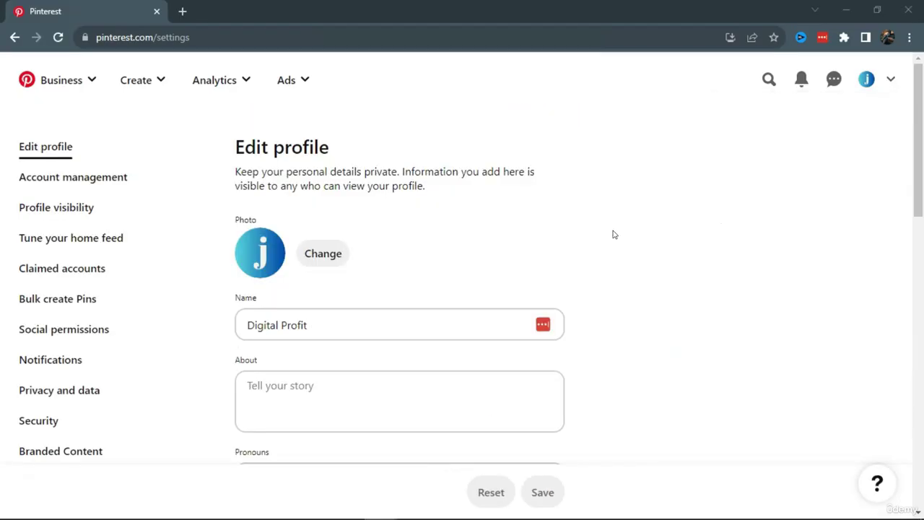
click(303, 325)
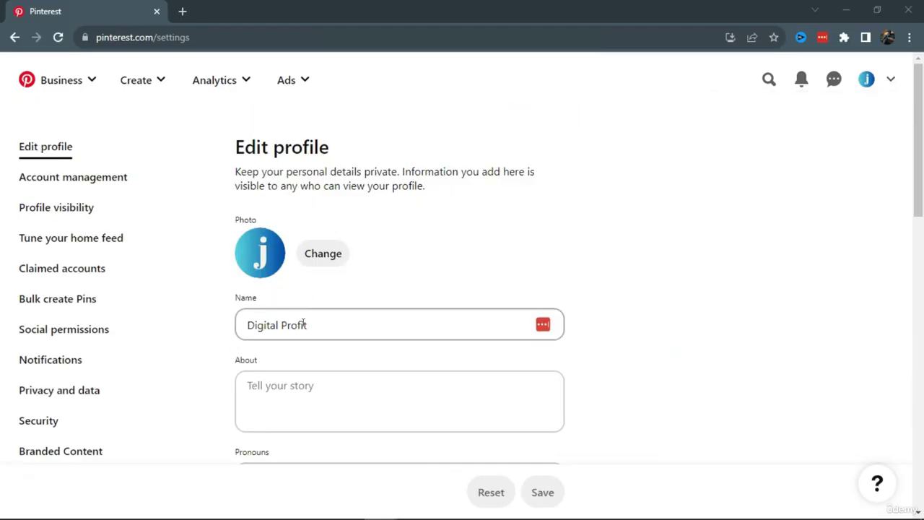
scroll(344, 338, down, 1)
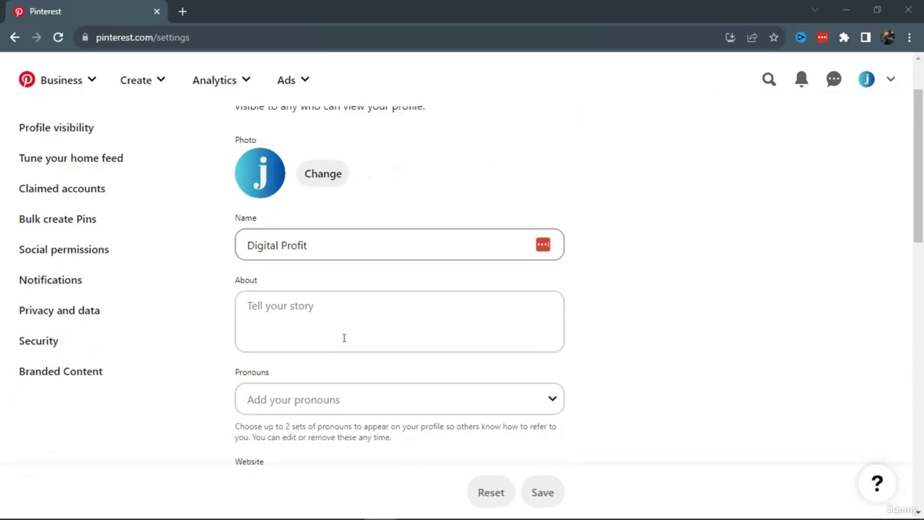
click(261, 310)
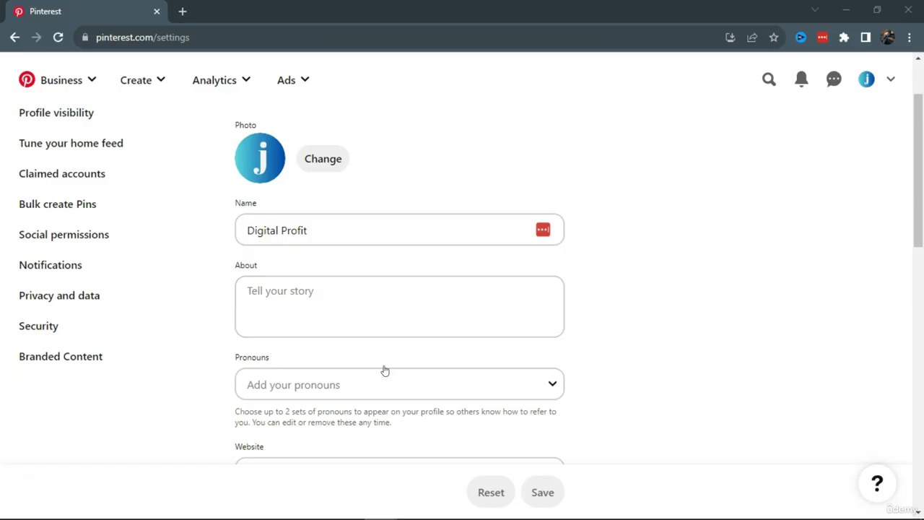
scroll(385, 371, down, 5)
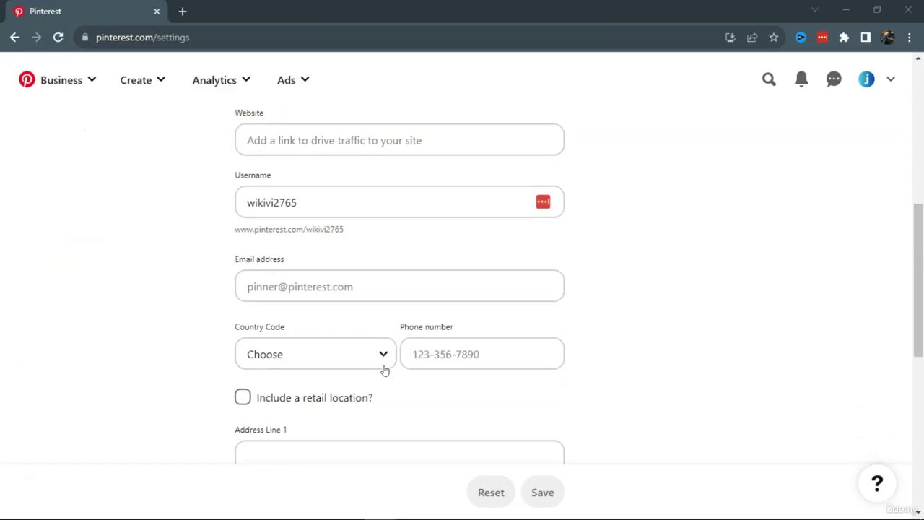
scroll(385, 371, up, 1)
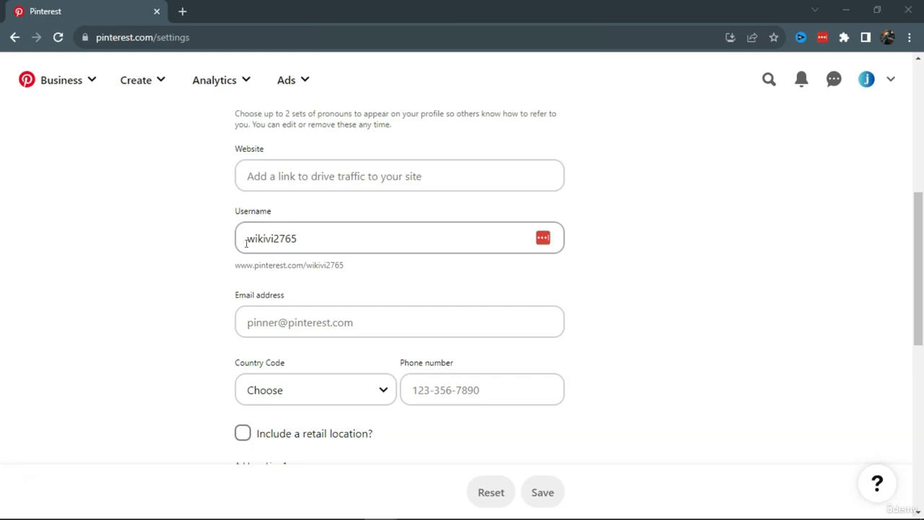
Change the Pinterest username to digitalinstruct, save the profile changes and go to the account's profile page
click(271, 242)
double_click(271, 242)
key(BackSpace)
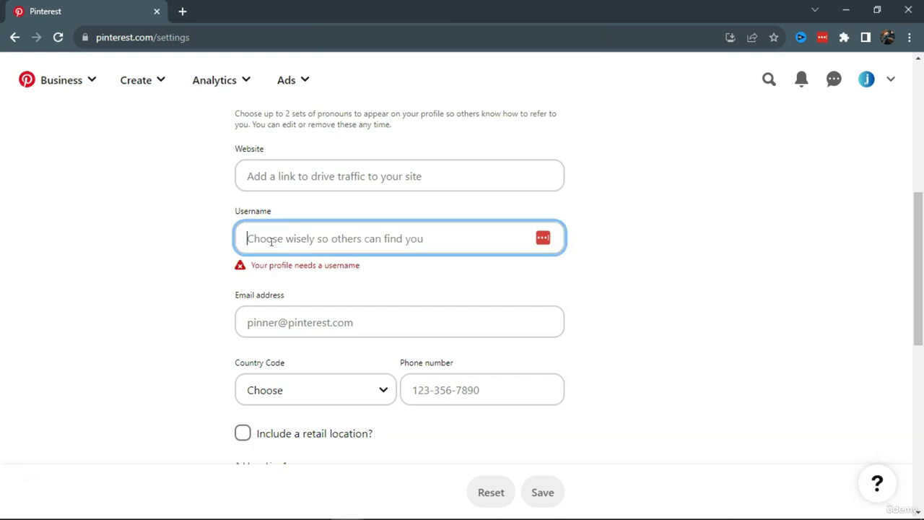
text(d)
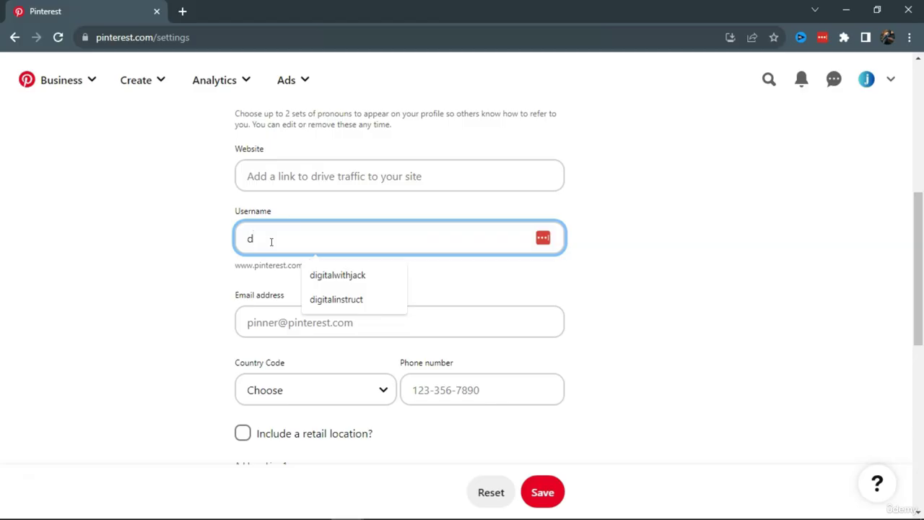
click(334, 299)
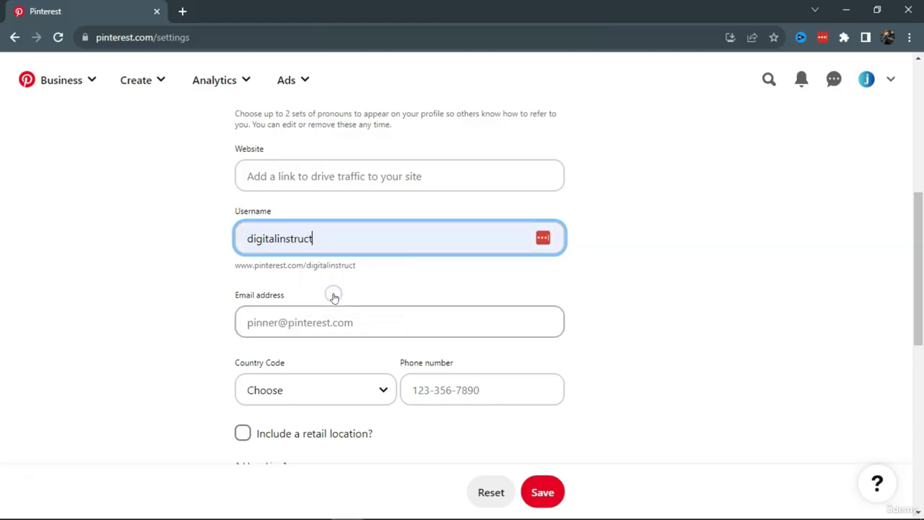
click(543, 492)
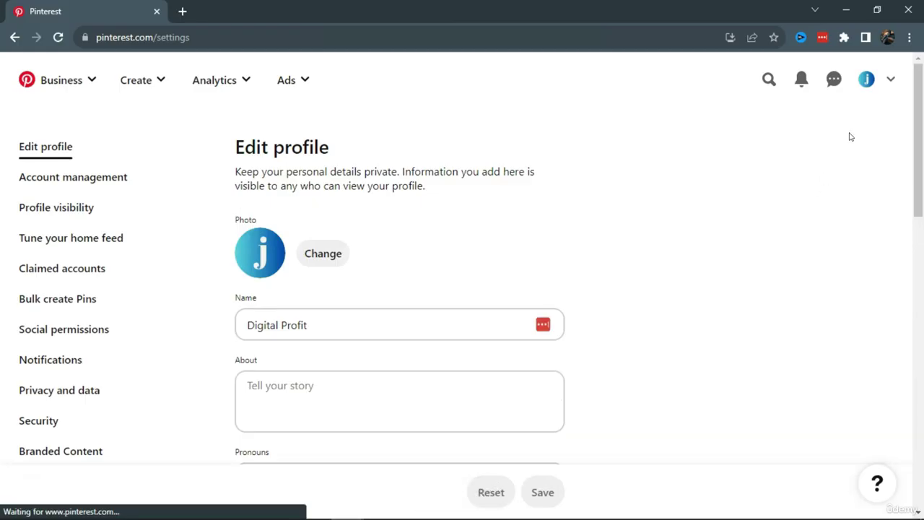
click(868, 81)
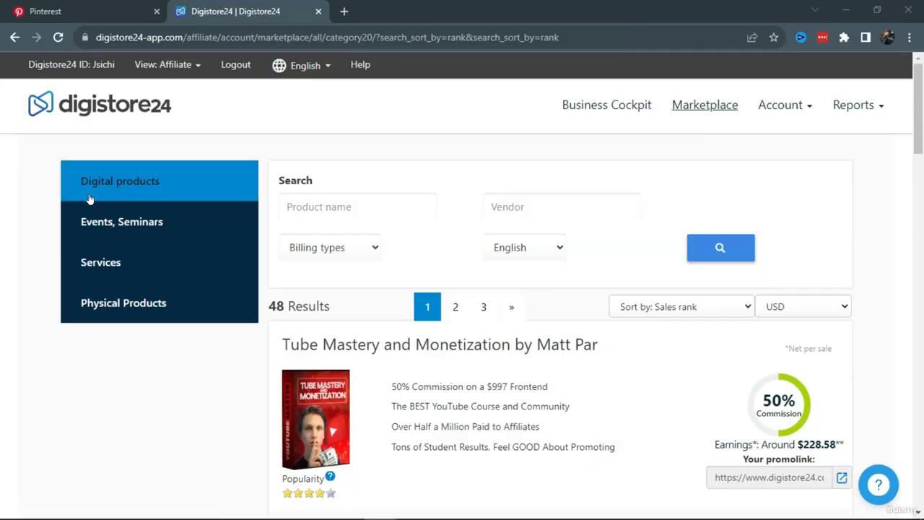
On the Digistore24 marketplace, expand the Digital products categories and examine the Tube Mastery and Monetization listing
click(143, 181)
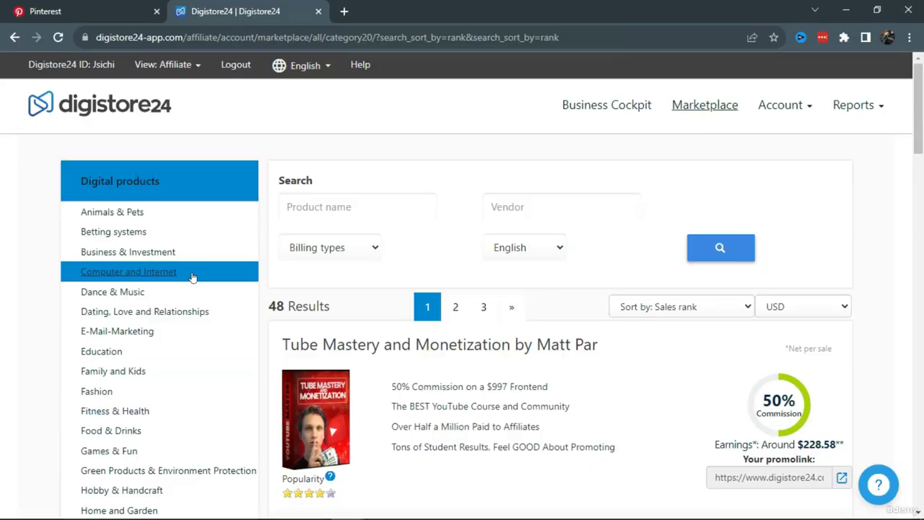
scroll(193, 287, down, 1)
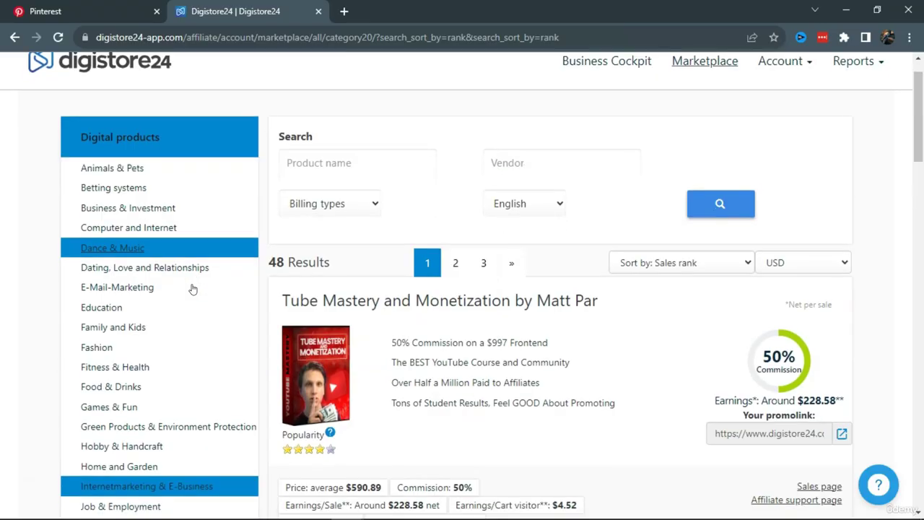
scroll(190, 289, down, 1)
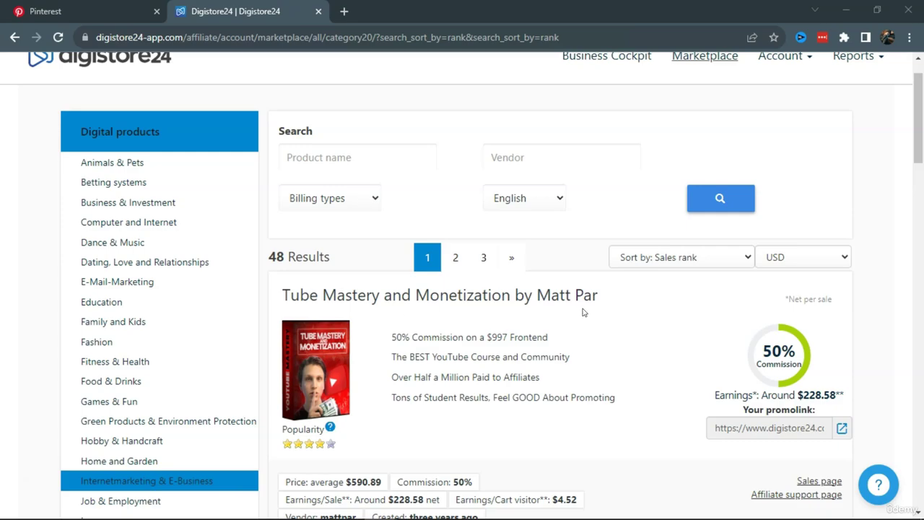
scroll(584, 312, down, 1)
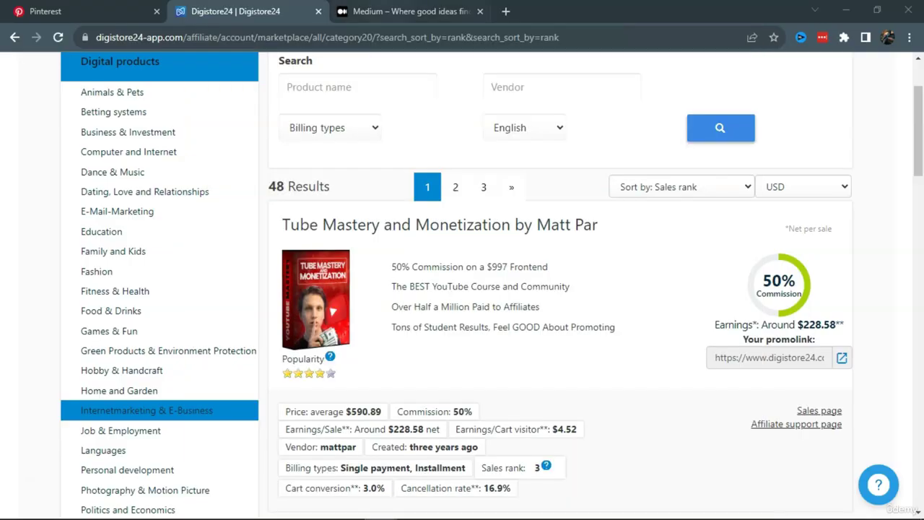
Switch to Medium, sign up with Google and create the account with the prefilled name and email
key(ctrl+Tab)
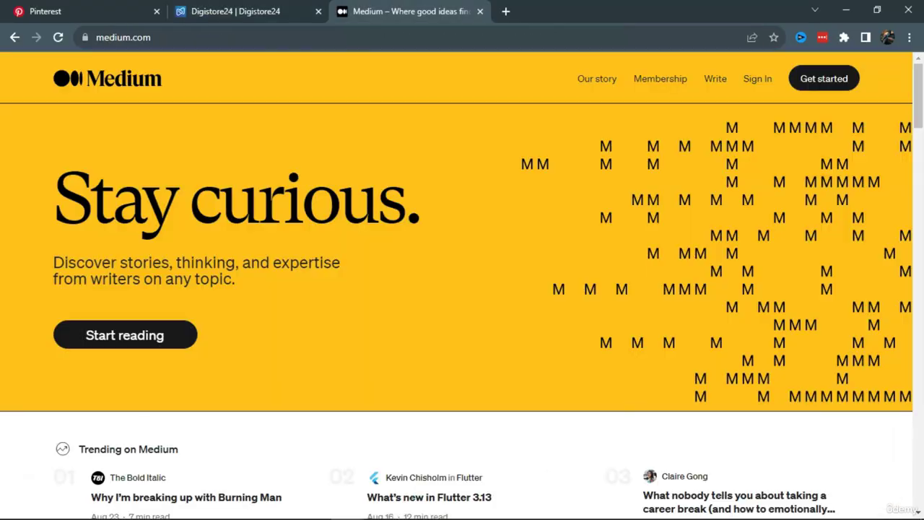
click(832, 79)
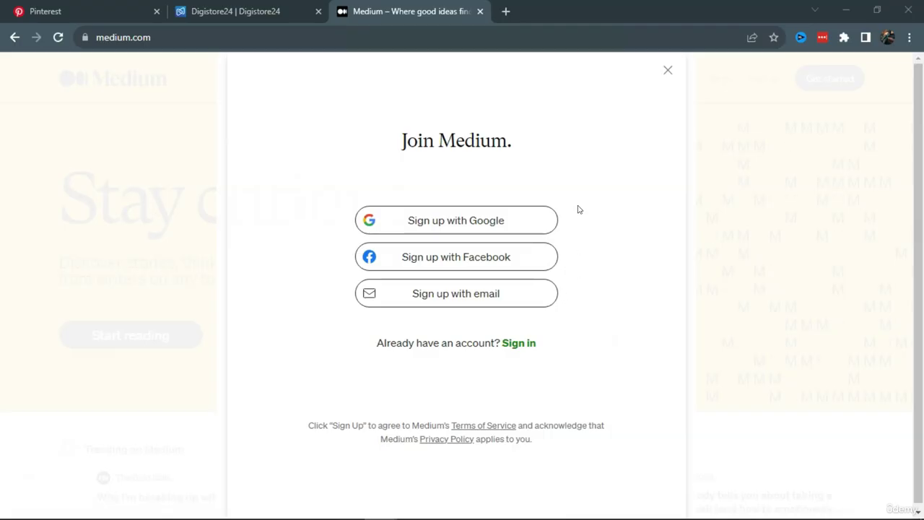
click(502, 220)
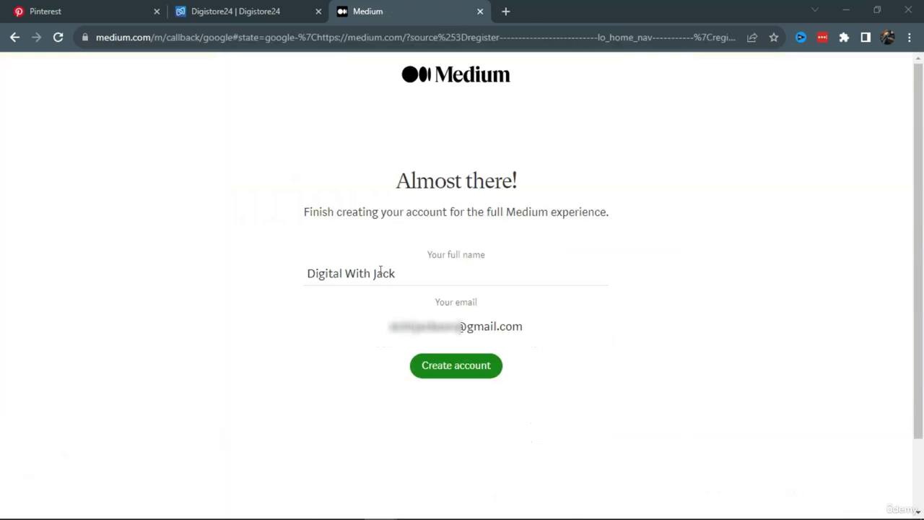
click(454, 369)
Continue the Medium onboarding with the interests Business, Artificial Intelligence, Marketing and Books, and choose the free account
scroll(453, 373, down, 2)
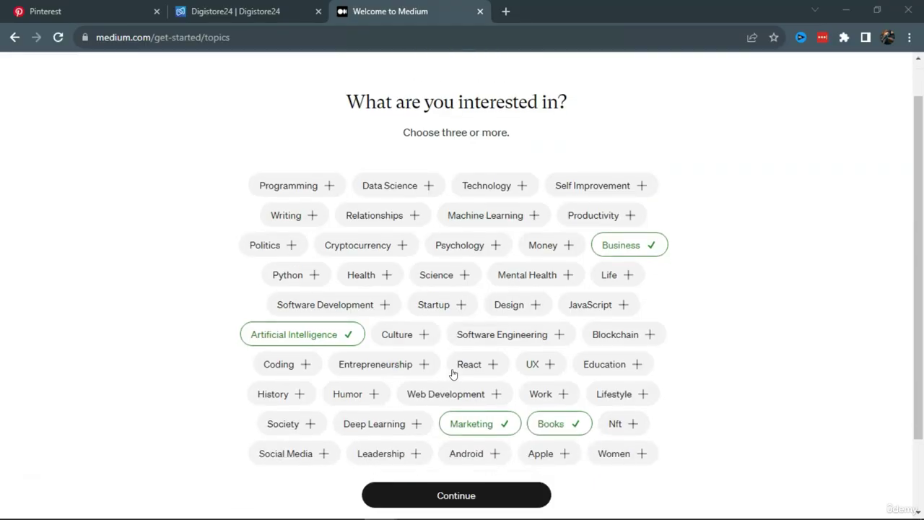
click(451, 496)
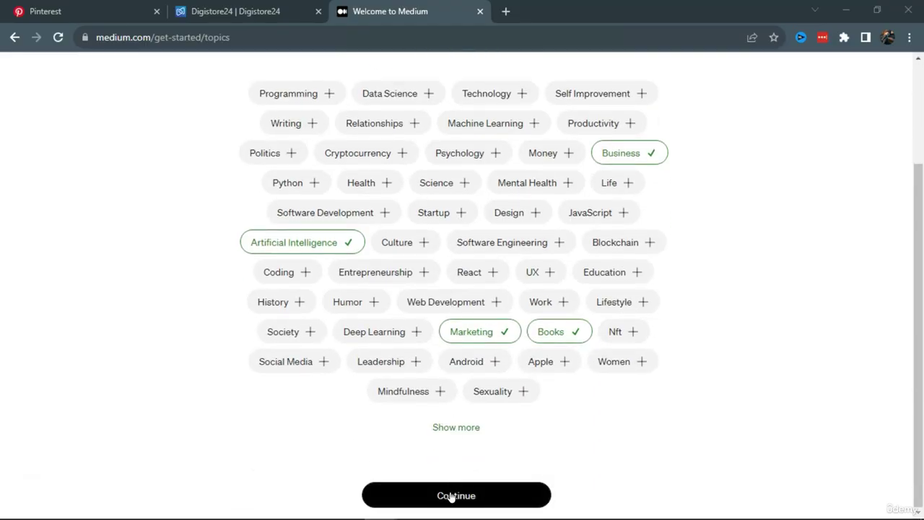
scroll(455, 470, down, 1)
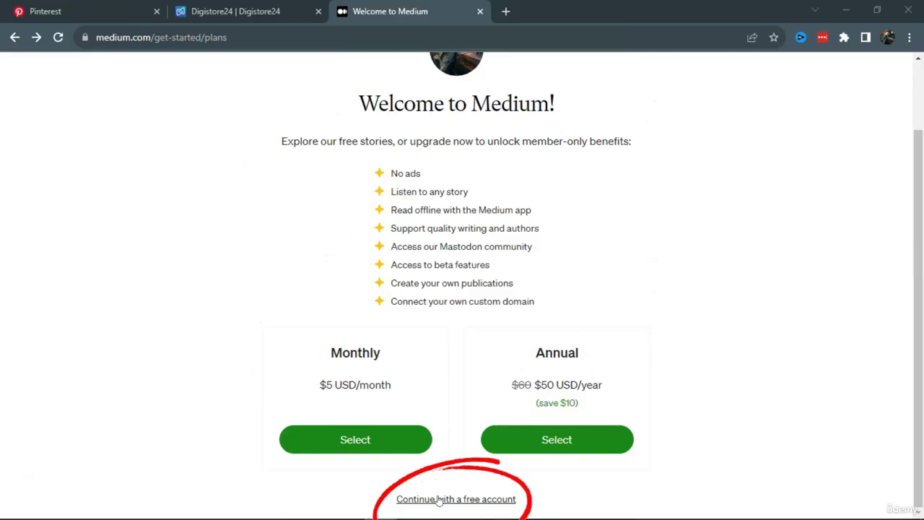
click(478, 501)
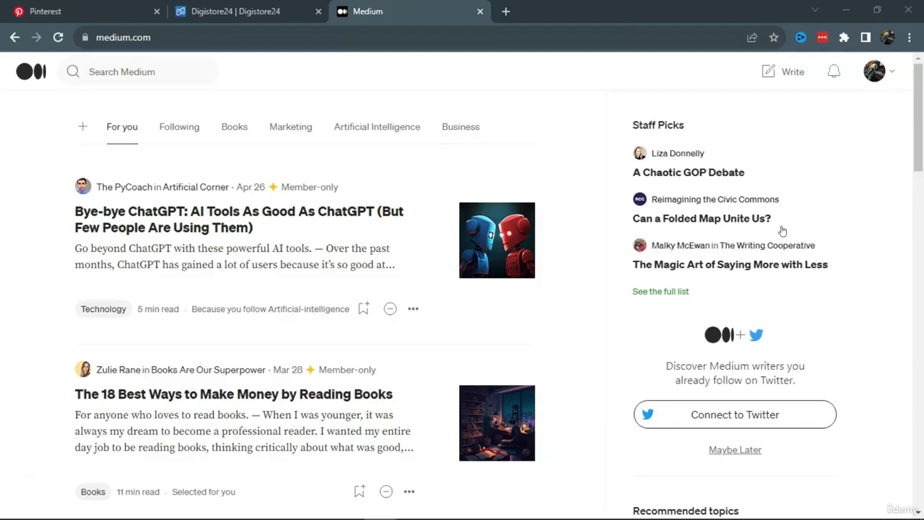
Open the Medium profile for editing, use the blue "j" logo as the profile photo and save the profile information
click(875, 73)
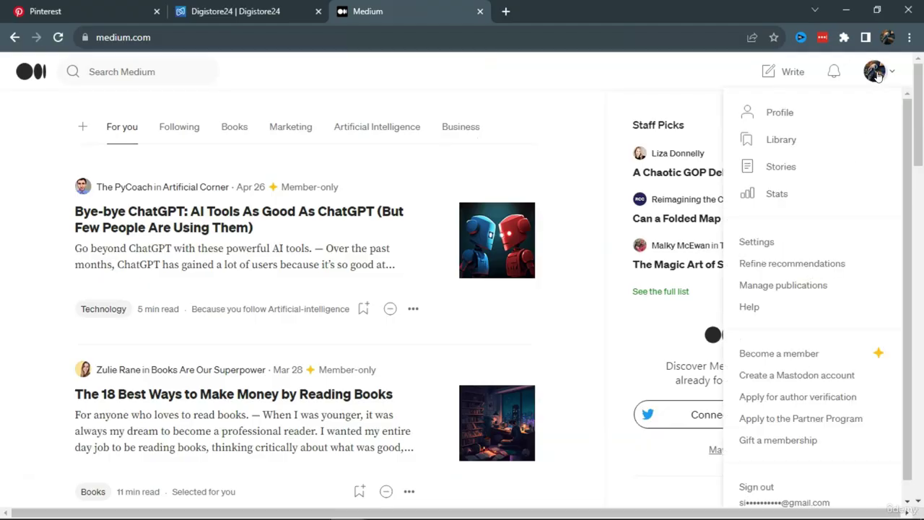
click(775, 114)
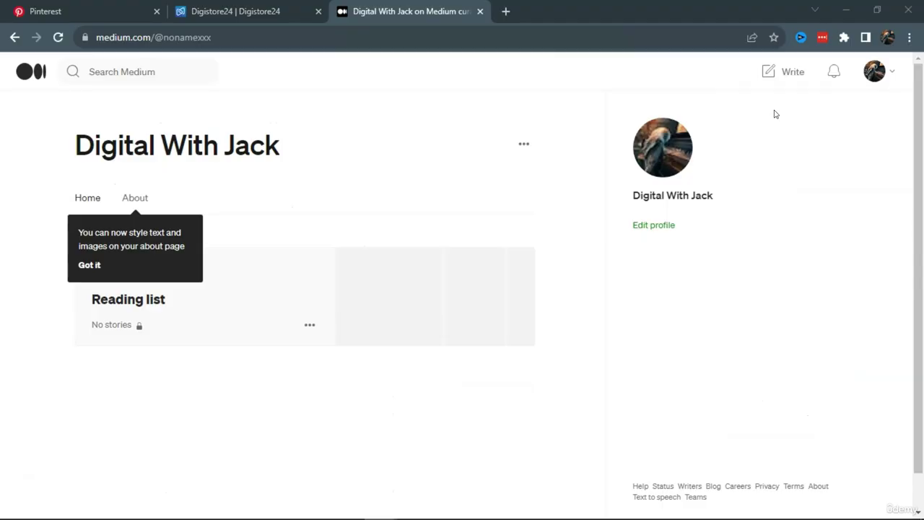
click(659, 226)
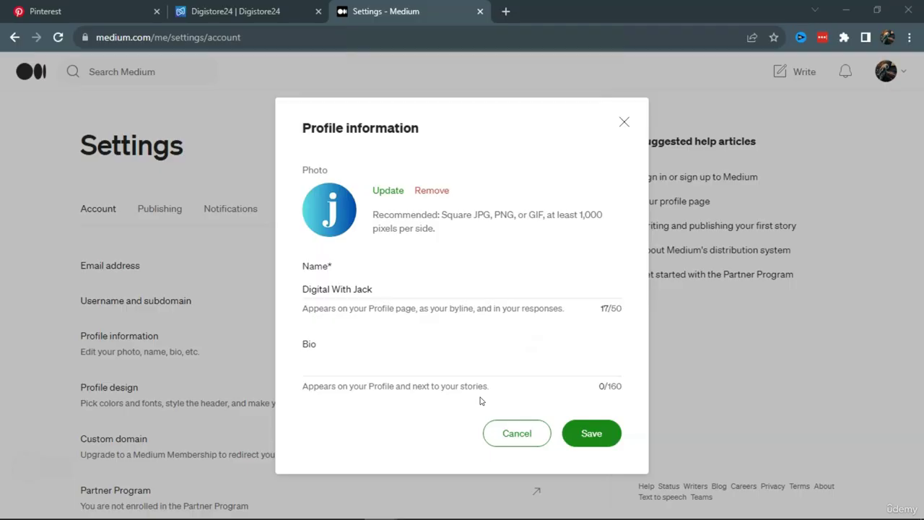
click(601, 439)
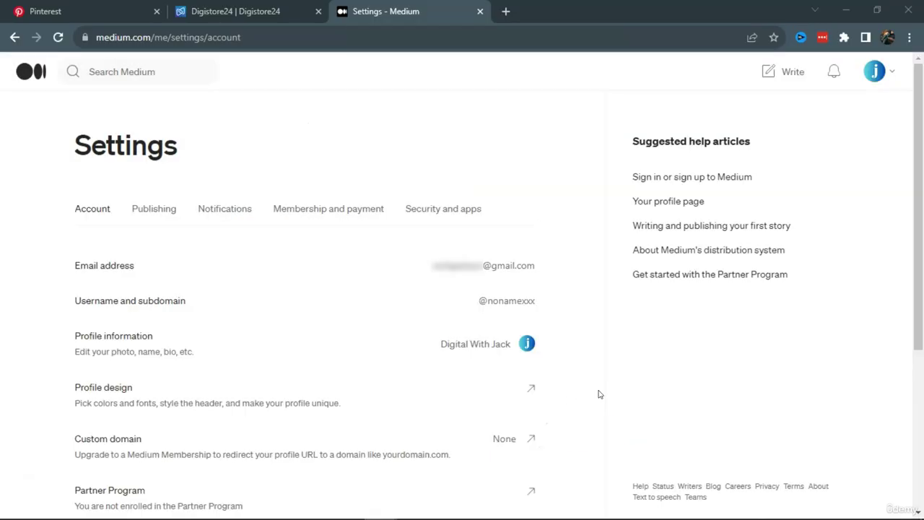
Set the Medium username to digitalwithjack without enabling the subdomain URL, and save it
click(493, 301)
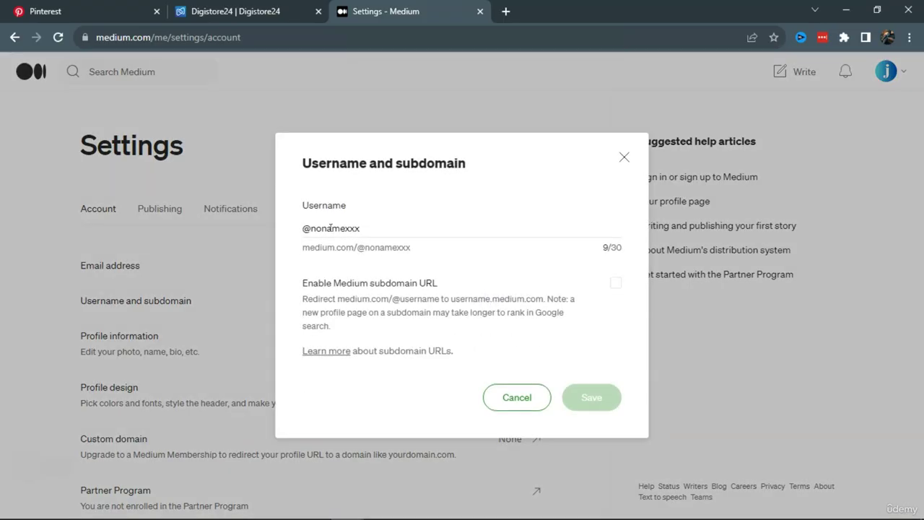
key(ctrl+a)
text(digitalwithjack)
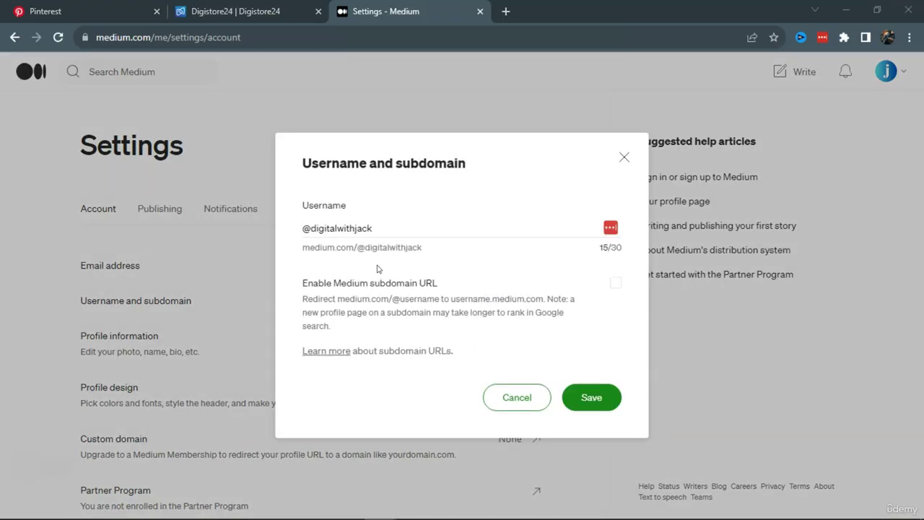
click(586, 390)
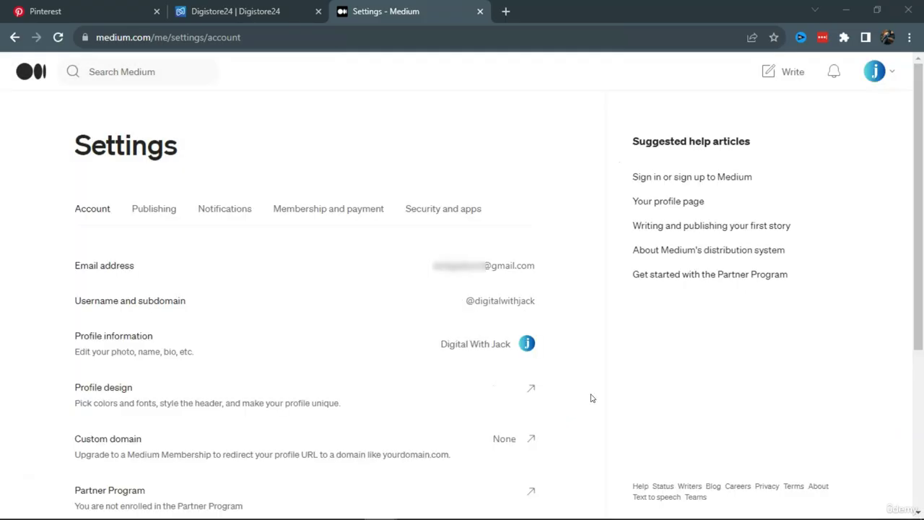
Start a new Medium story and copy the product name "Tube Mastery and Monetization" from its Digistore24 listing
click(777, 74)
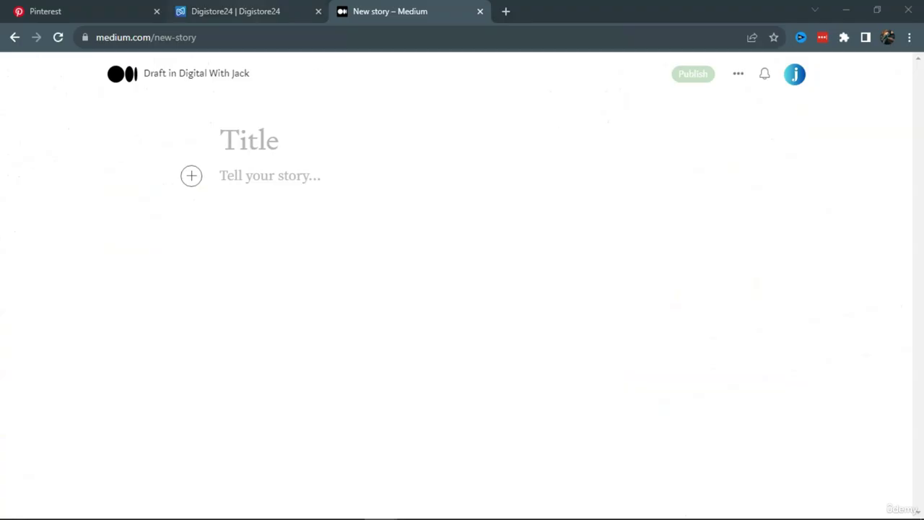
click(237, 10)
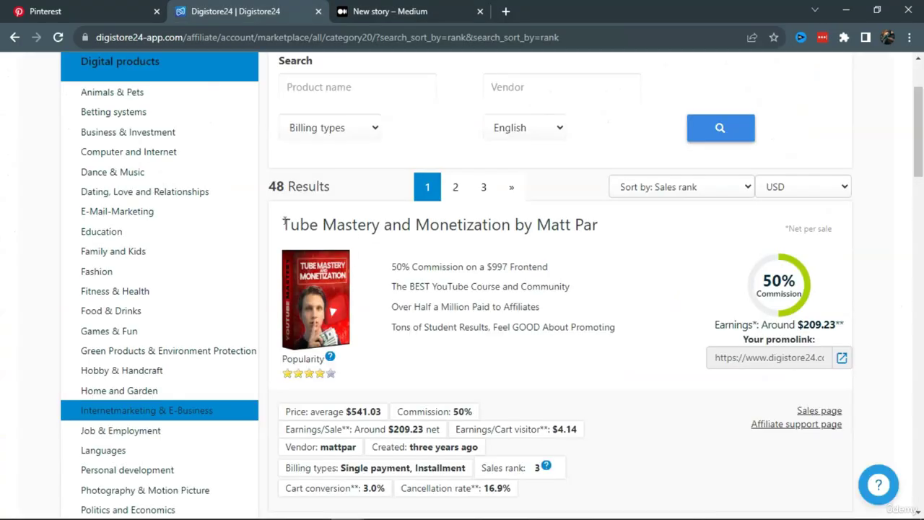
drag(281, 224, 512, 226)
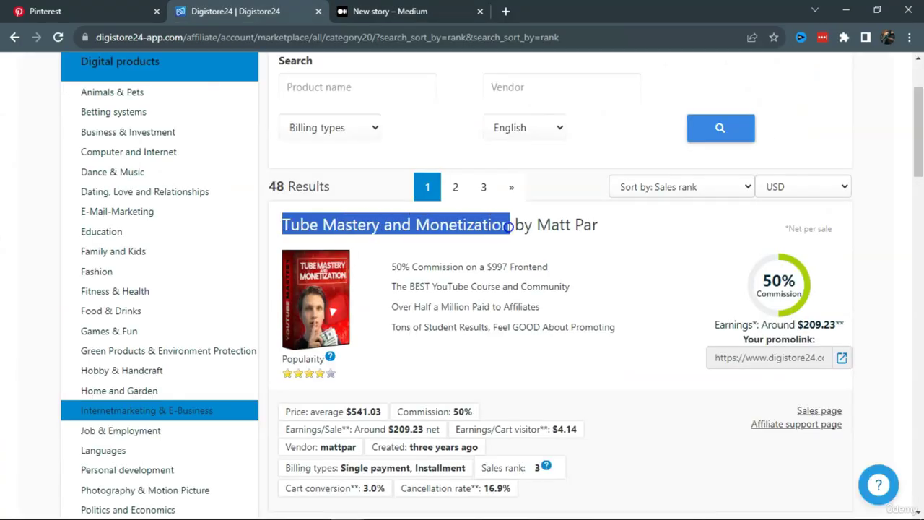
right_click(461, 226)
click(476, 234)
Title the new Medium story "Tube Mastery and Monetization Review", using the copied product name
key(ctrl+Tab)
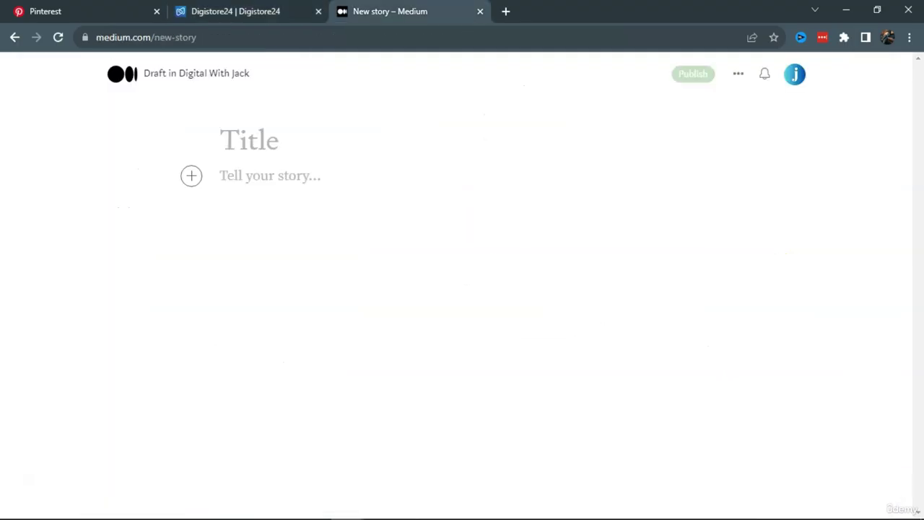
click(242, 141)
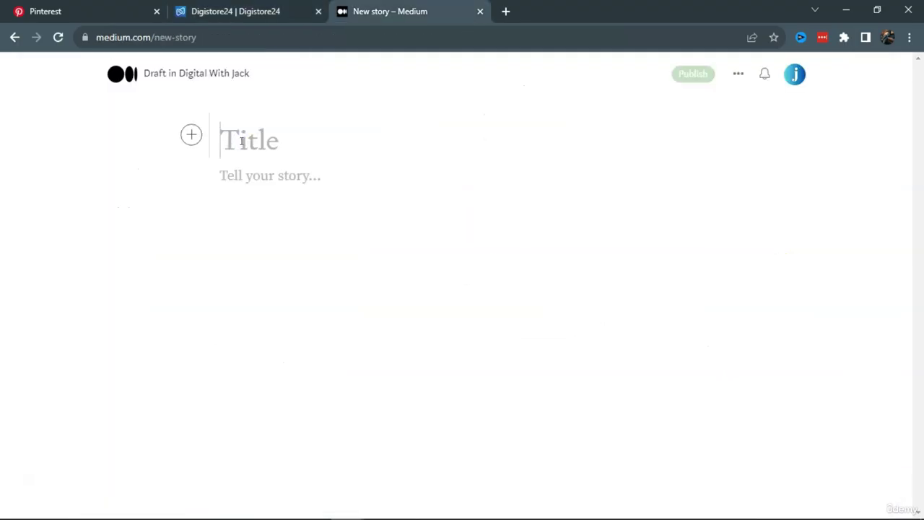
key(ctrl+v)
text(Revi)
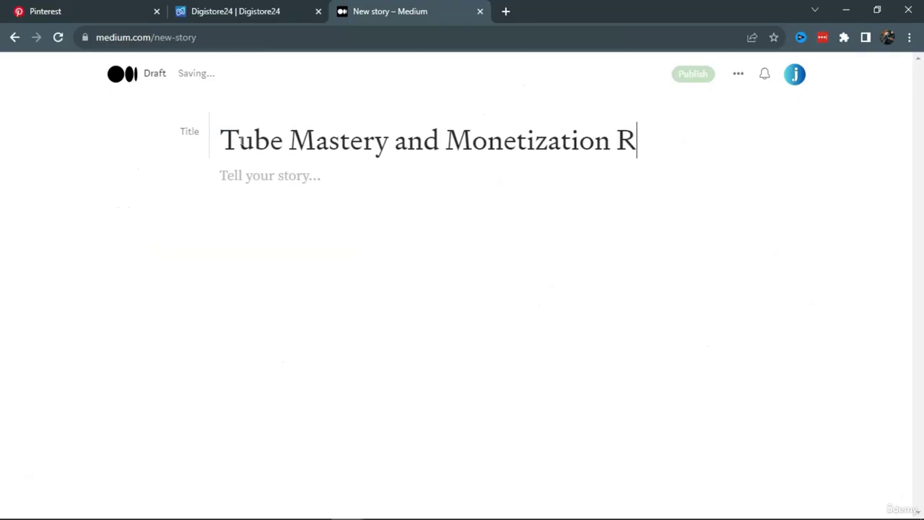
text(ew)
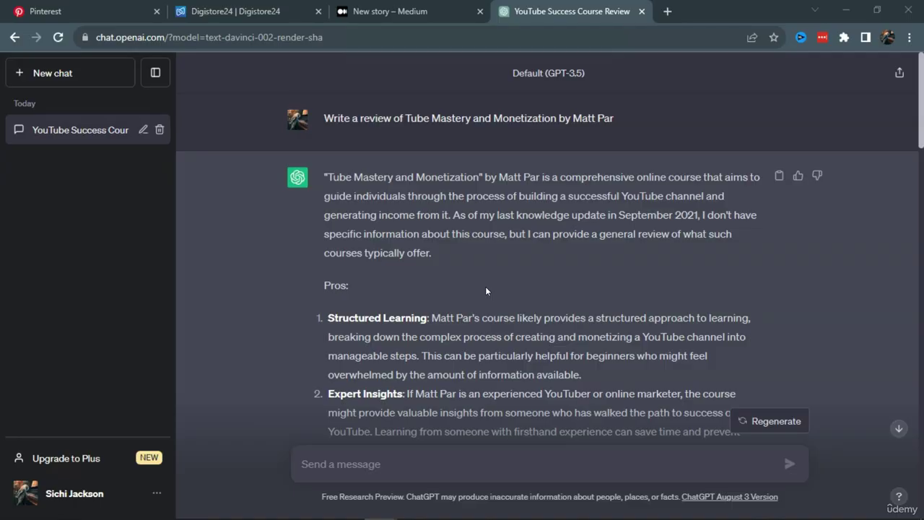
In ChatGPT, read the generated course review, the follow-up prompt for a positive affiliate article and the start of that article
scroll(486, 289, down, 5)
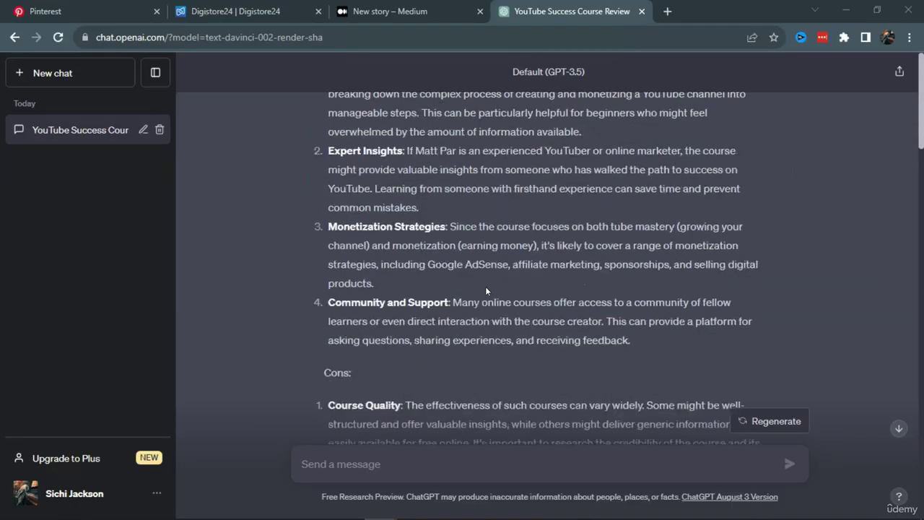
scroll(486, 289, down, 1)
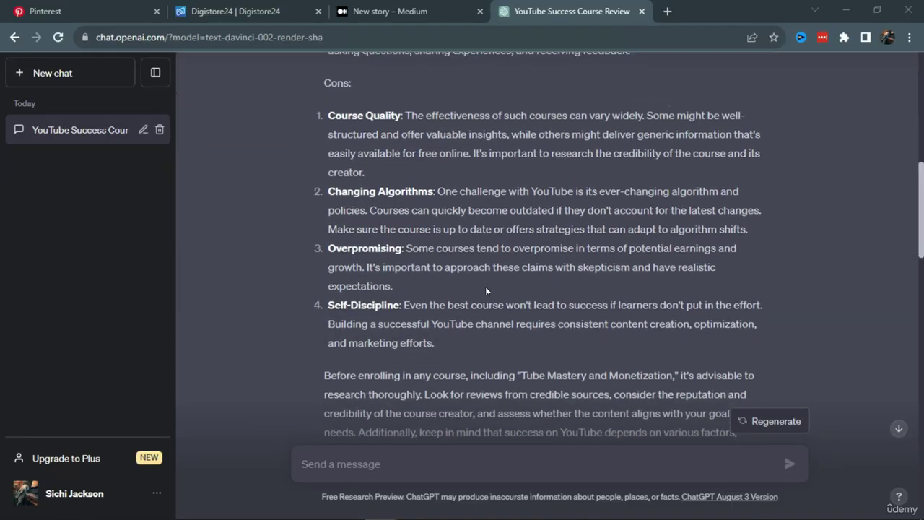
scroll(486, 291, down, 4)
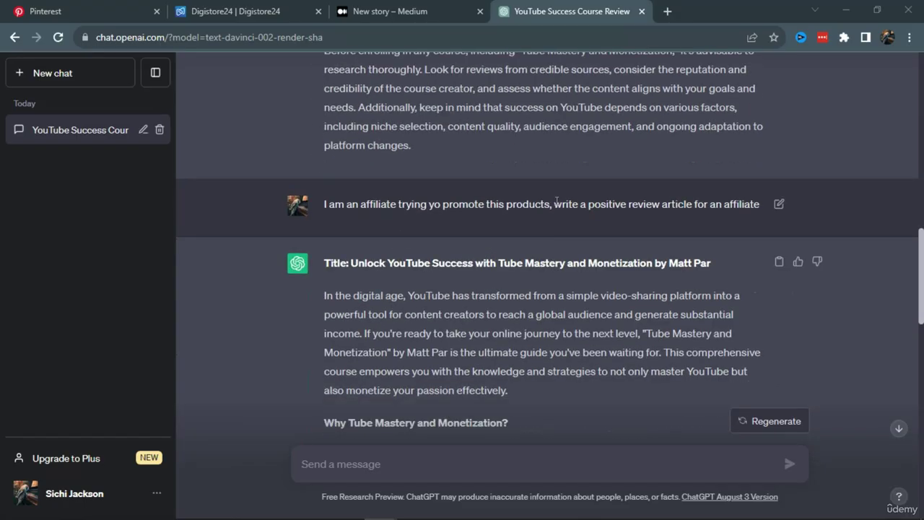
drag(555, 204, 759, 204)
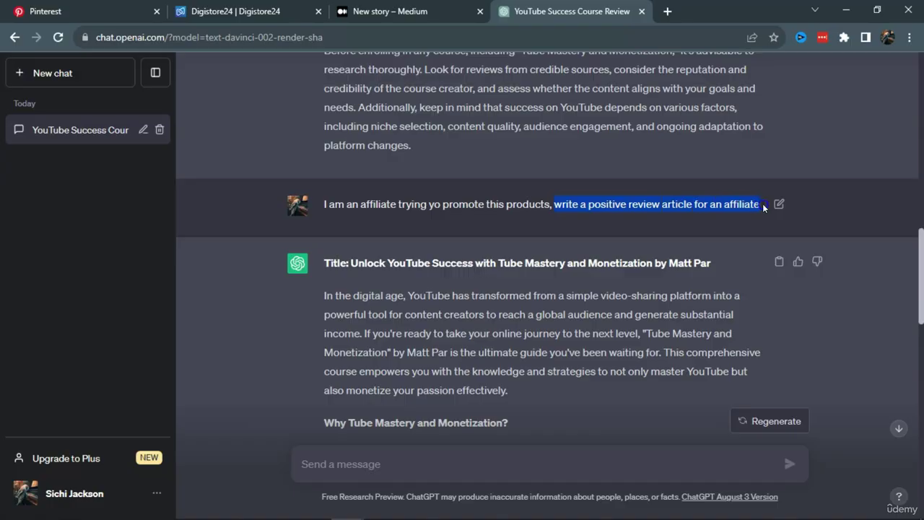
click(501, 264)
scroll(502, 264, down, 2)
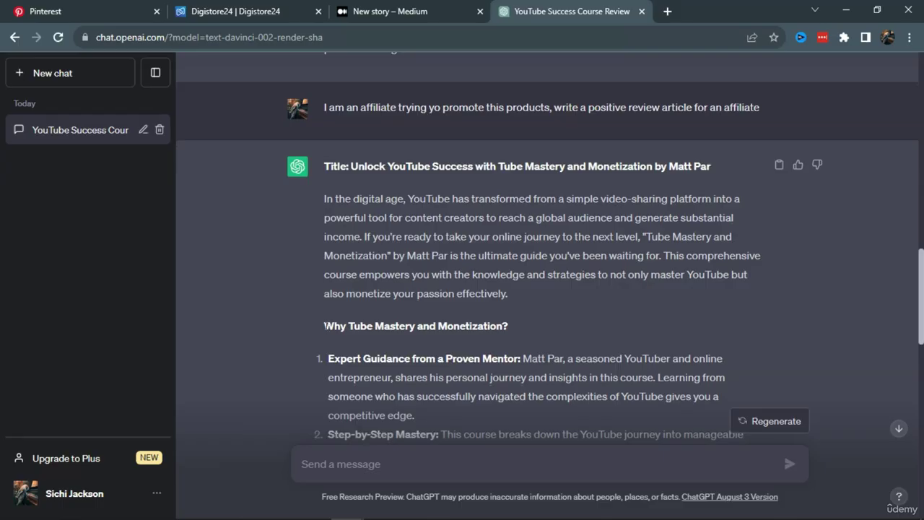
Copy the positive affiliate article generated in ChatGPT and paste it into the body of the Medium story
drag(324, 325, 521, 324)
click(521, 323)
scroll(293, 155, down, 10)
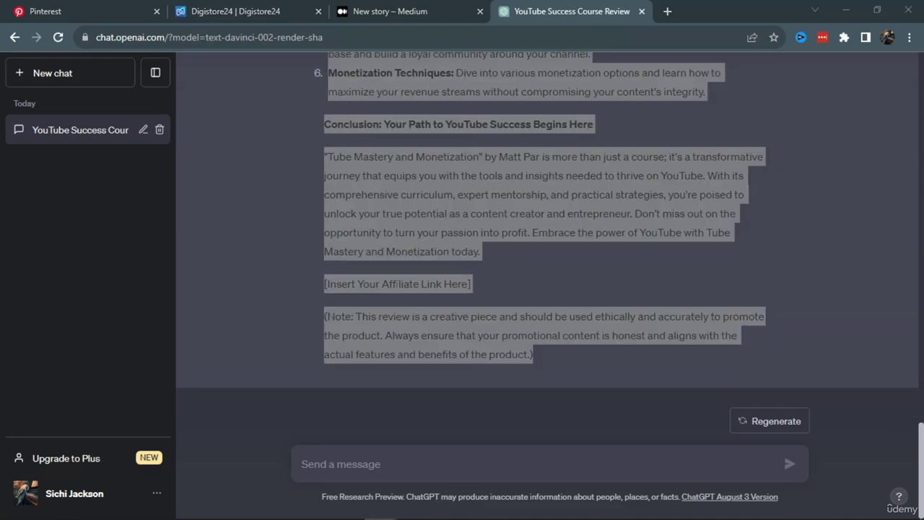
right_click(408, 288)
click(423, 295)
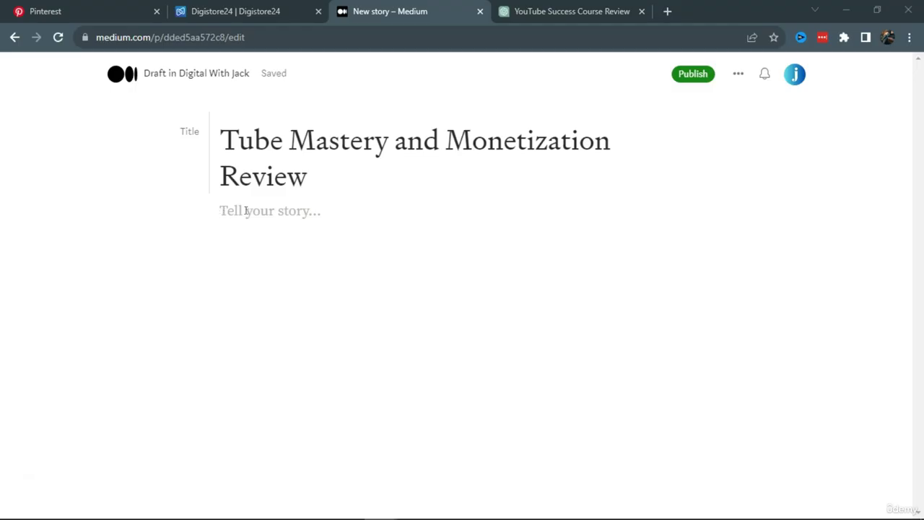
click(268, 211)
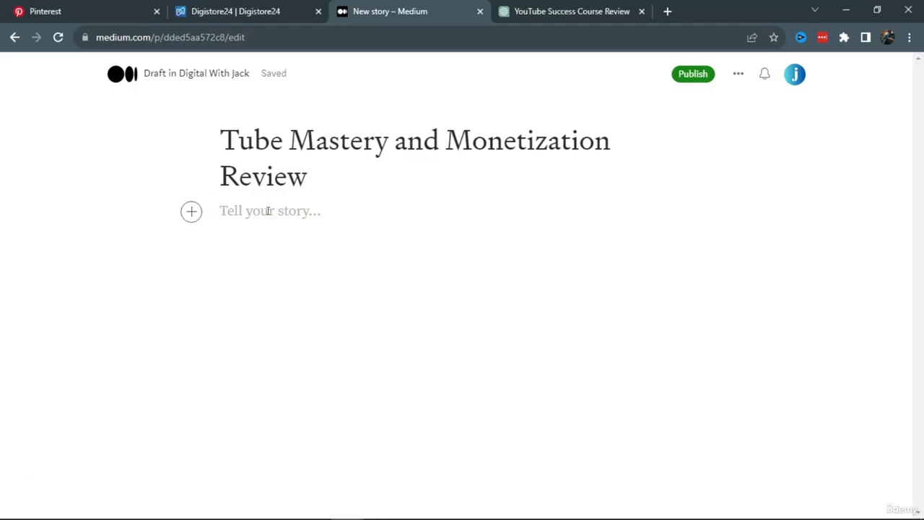
key(ctrl+v)
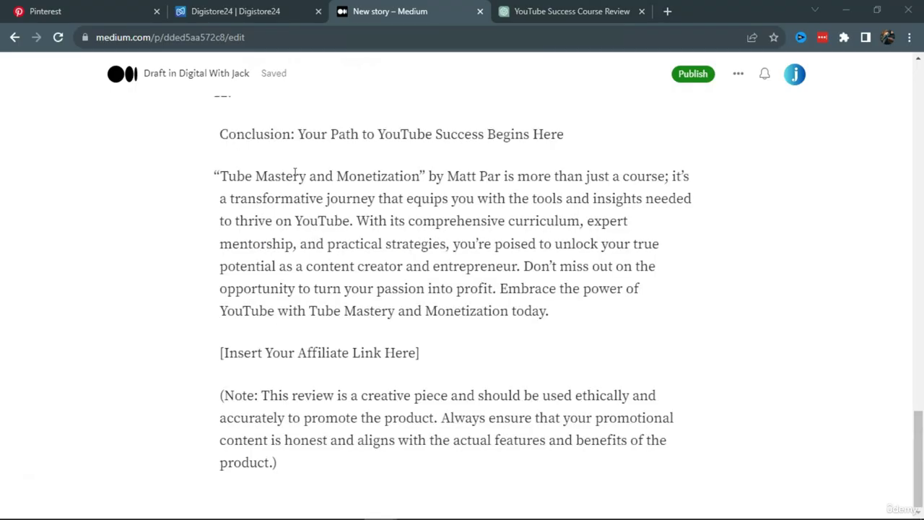
Remove the "Title:" prefix from the opening line of the pasted article
scroll(337, 212, up, 20)
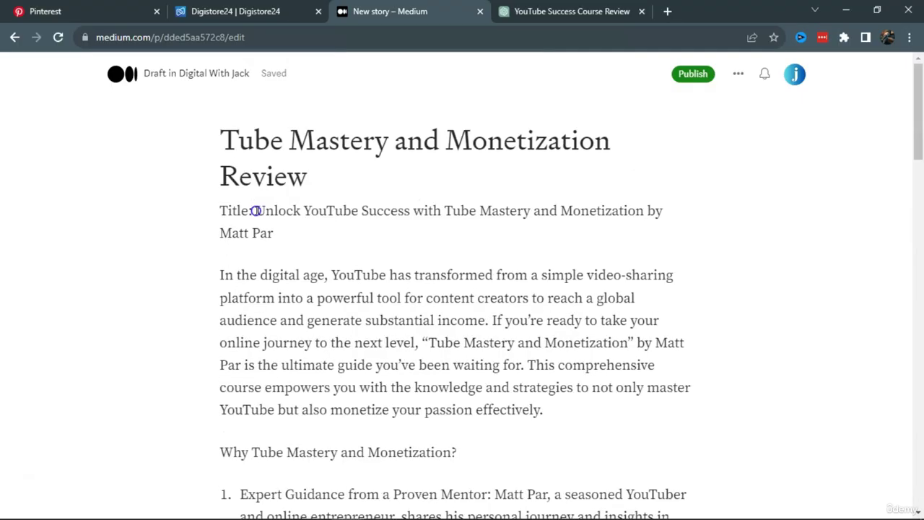
drag(256, 210, 218, 210)
key(BackSpace)
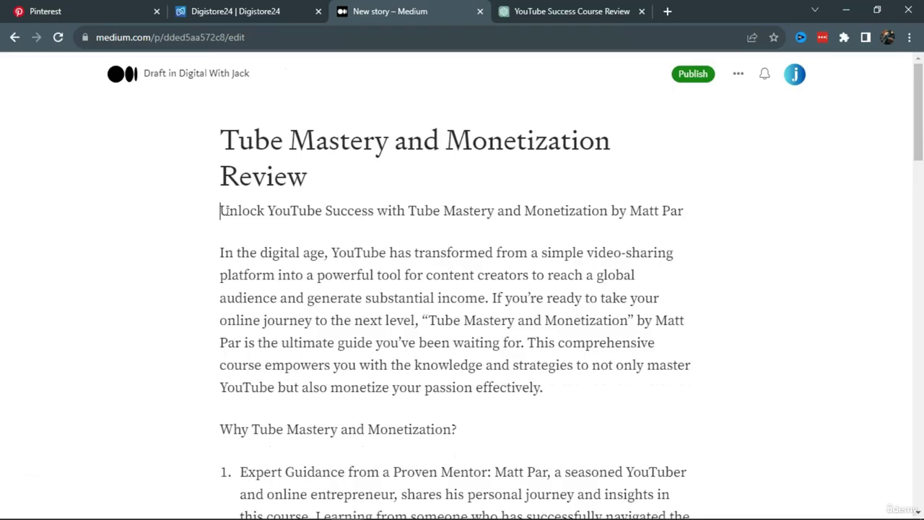
Delete the empty item 2 in the "Why Tube Mastery and Monetization?" list so the numbering continues
scroll(275, 267, down, 2)
scroll(275, 267, down, 5)
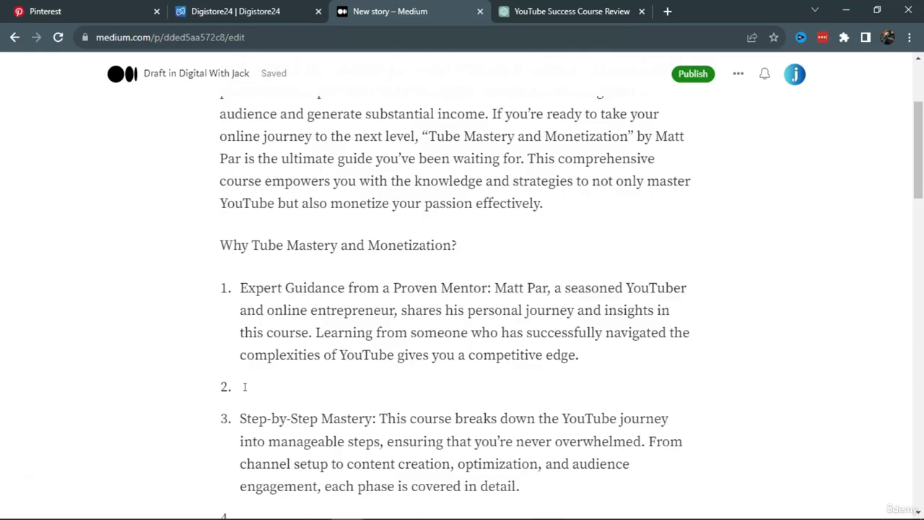
click(245, 387)
key(BackSpace)
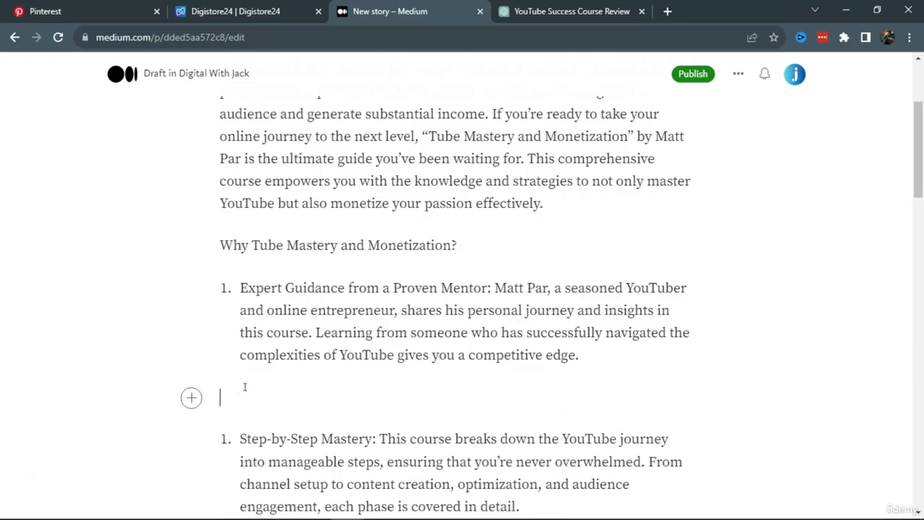
key(BackSpace)
scroll(269, 388, down, 1)
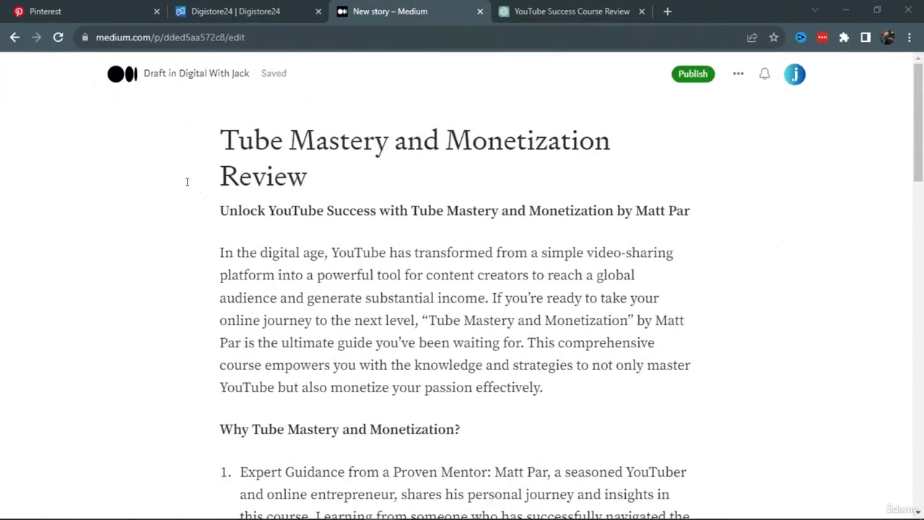
Copy the affiliate promolink of the Tube Mastery and Monetization listing on Digistore24
scroll(456, 388, down, 2)
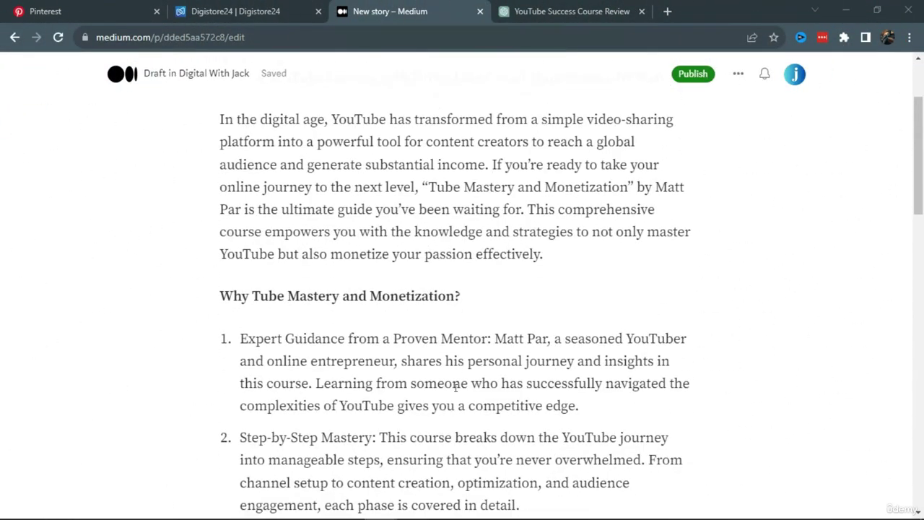
scroll(456, 387, up, 2)
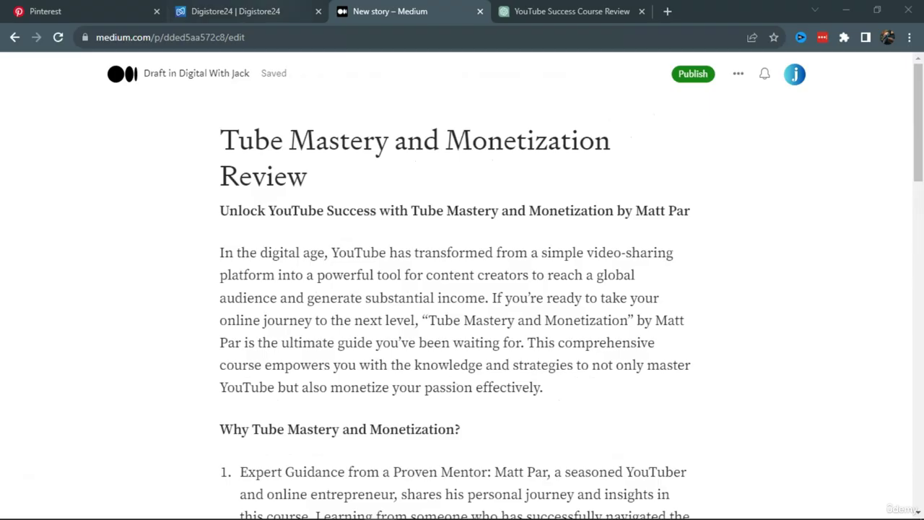
click(270, 11)
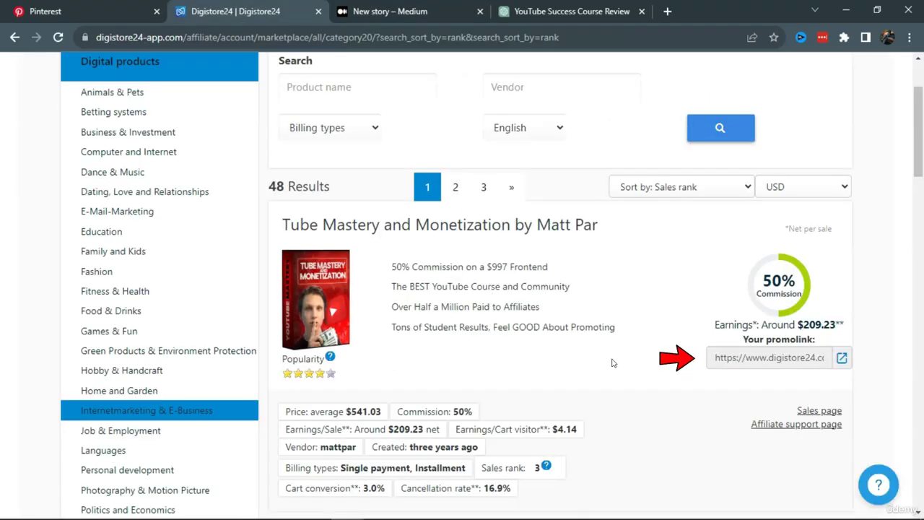
click(757, 358)
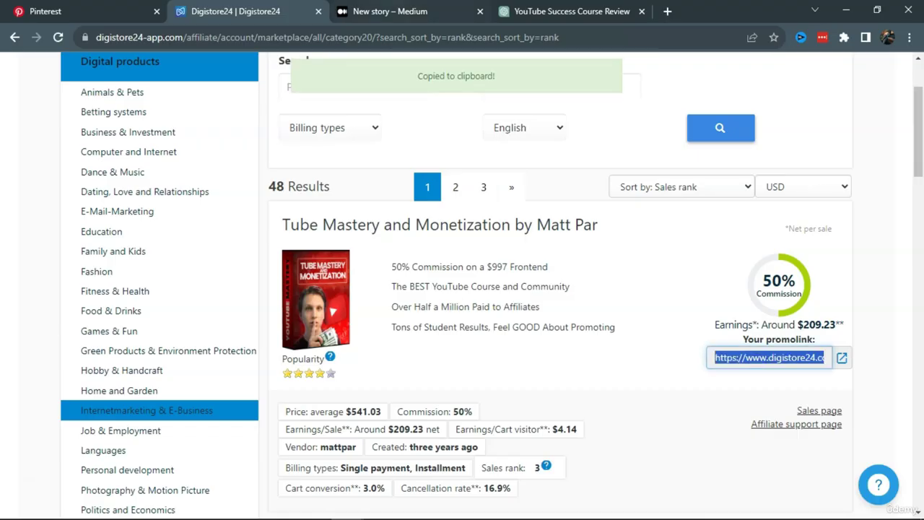
In the Medium story, link the ">> Click Here To Get Started" line above "What You'll Learn:" to the copied promolink
click(390, 11)
scroll(387, 255, down, 3)
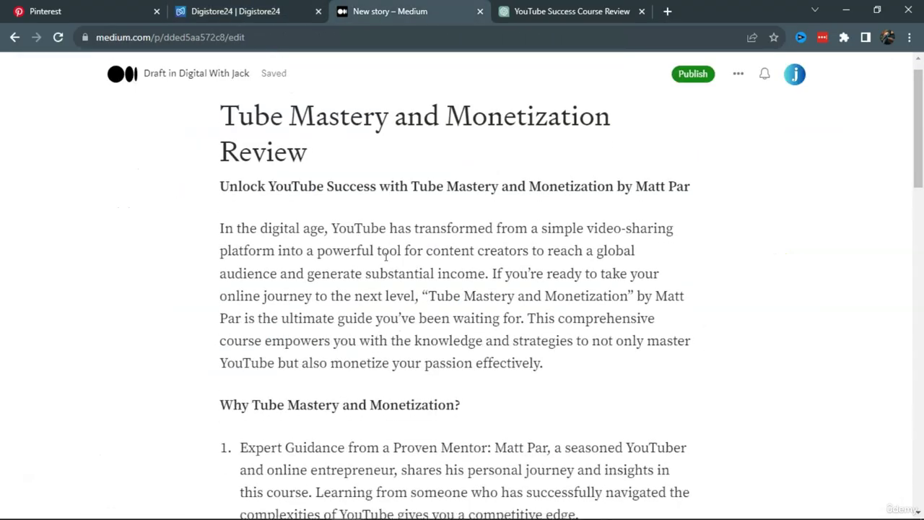
scroll(386, 256, down, 4)
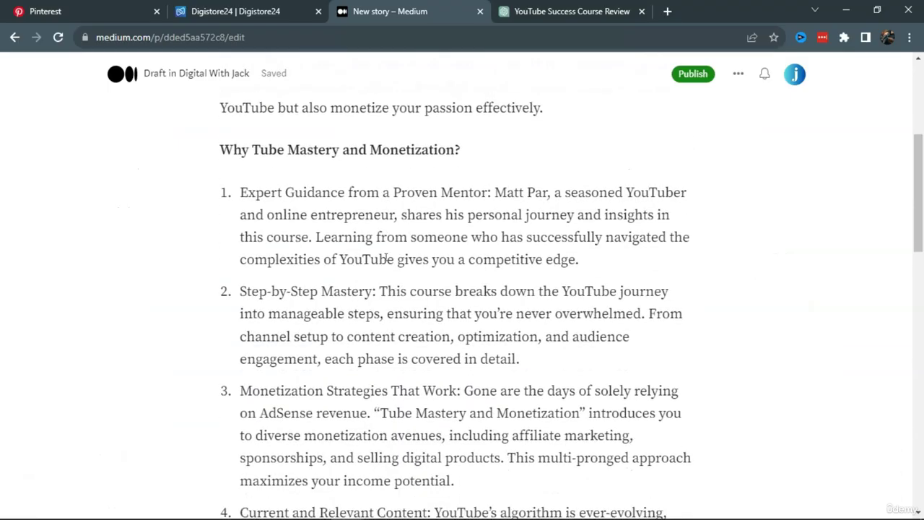
scroll(386, 256, down, 2)
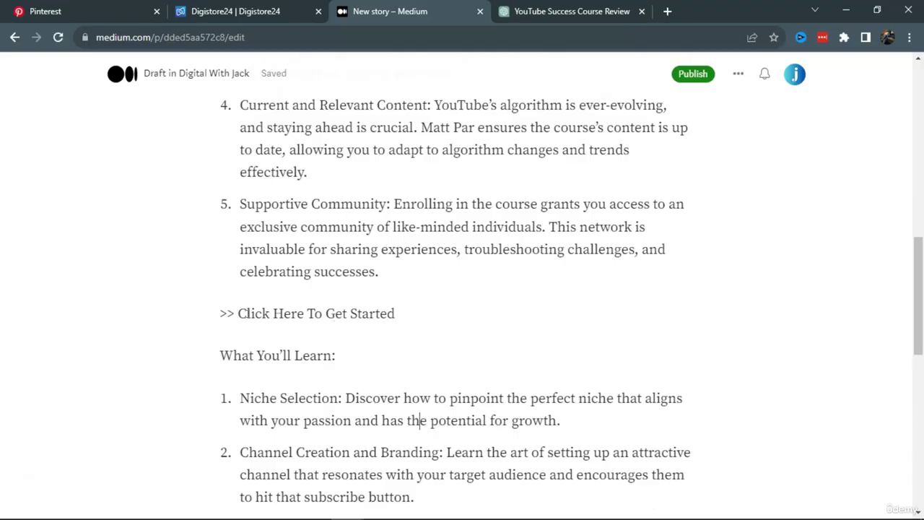
drag(221, 313, 402, 314)
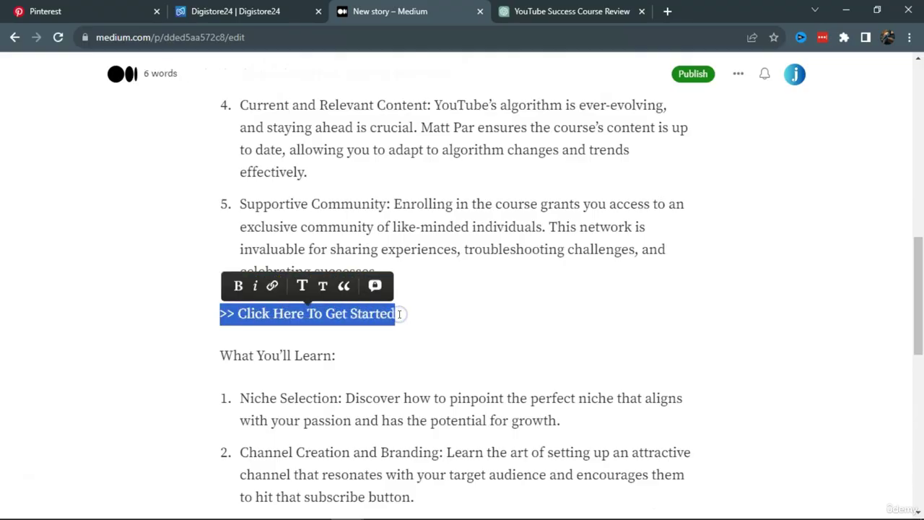
click(272, 287)
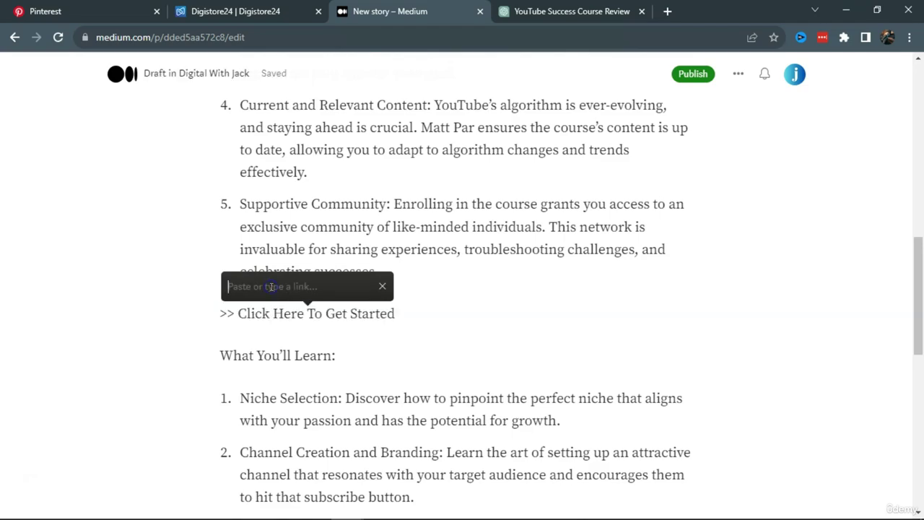
right_click(258, 287)
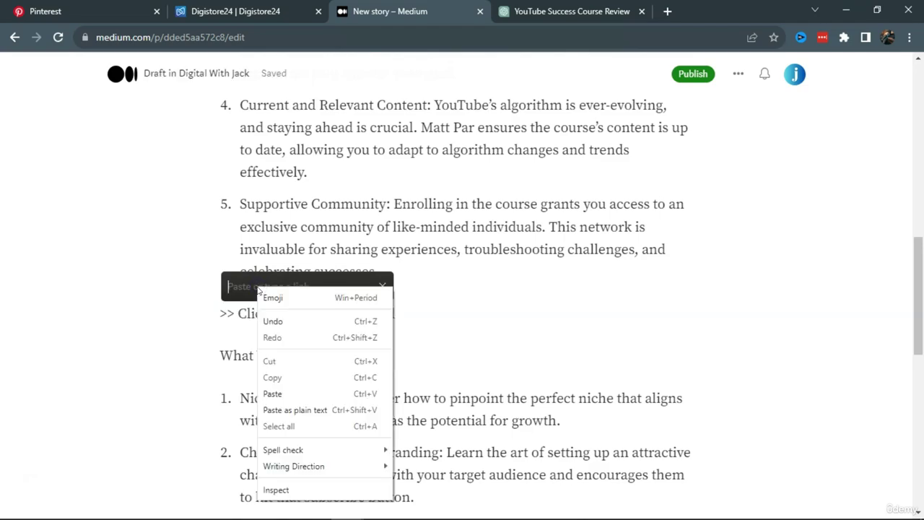
click(275, 393)
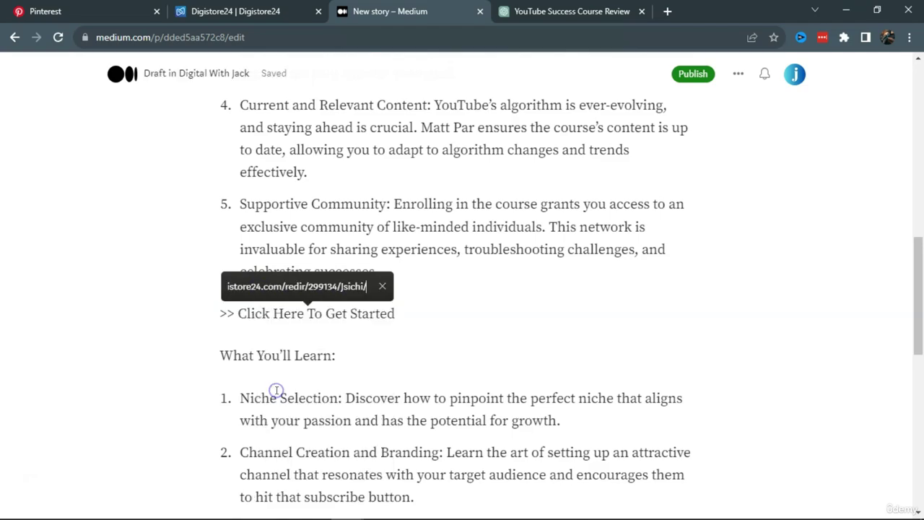
key(Return)
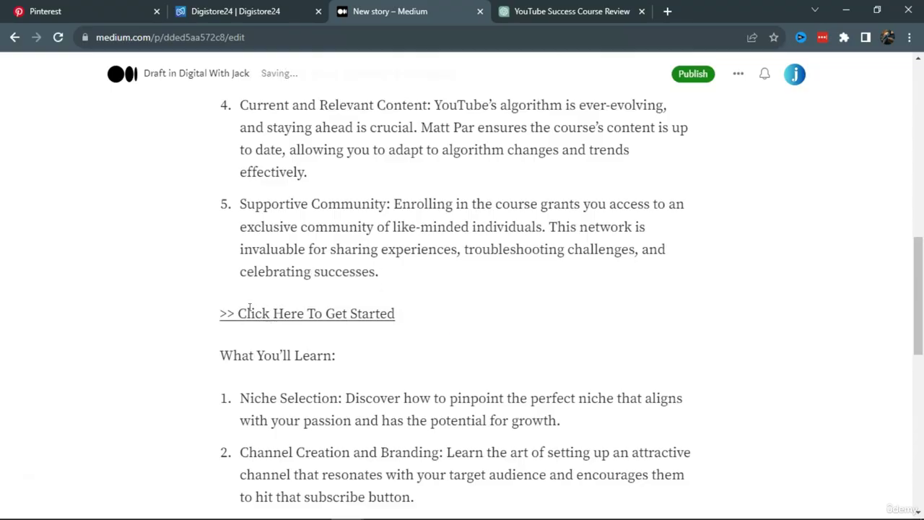
mouse_move(251, 309)
Make the "What You'll Learn:" heading bold
drag(221, 354, 337, 359)
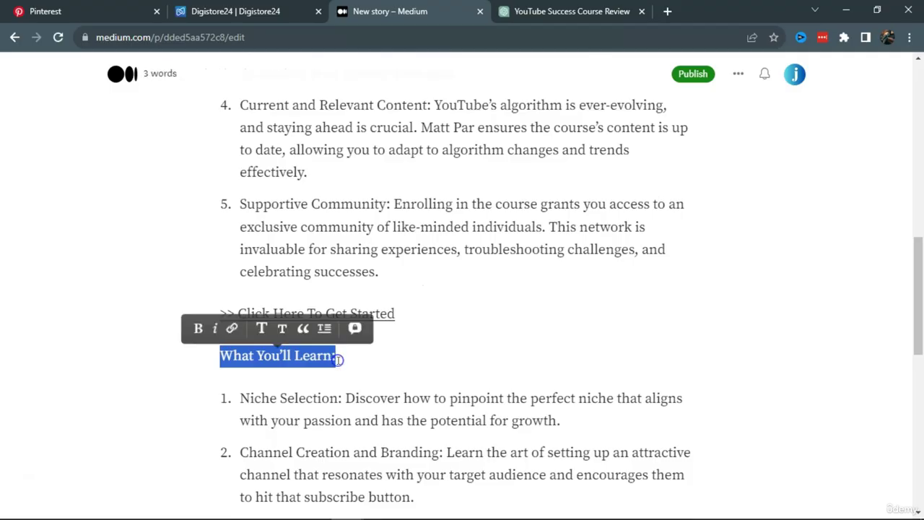
click(199, 328)
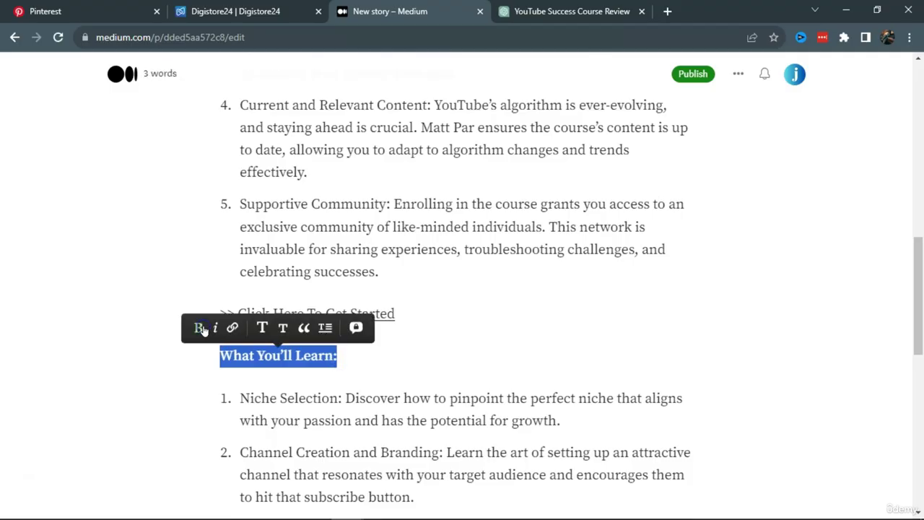
click(381, 396)
Link the ">> Click Here To Get Started" line above the Conclusion heading to the copied promolink
scroll(380, 396, down, 10)
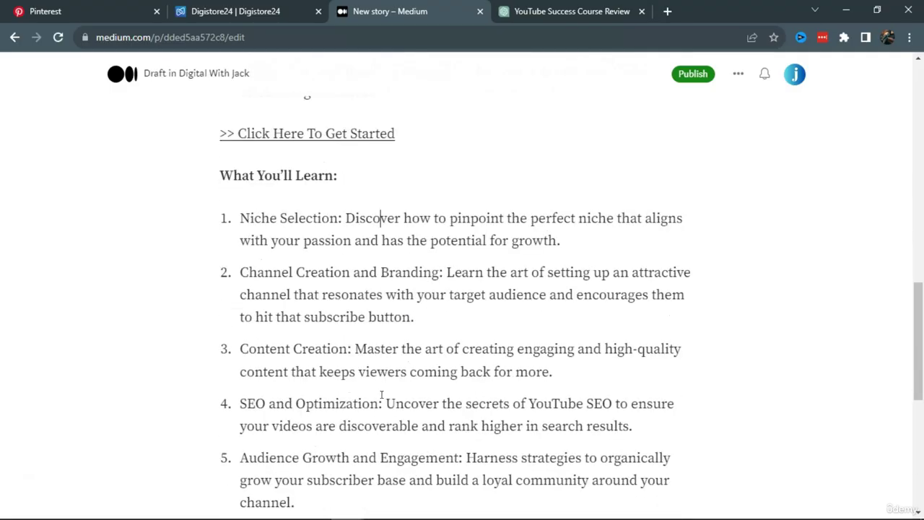
scroll(381, 395, up, 1)
scroll(372, 380, down, 1)
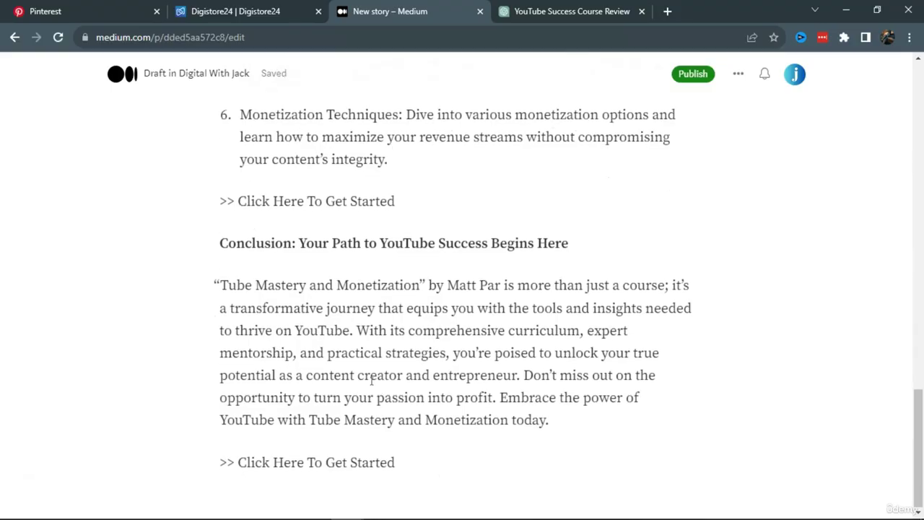
drag(223, 200, 404, 208)
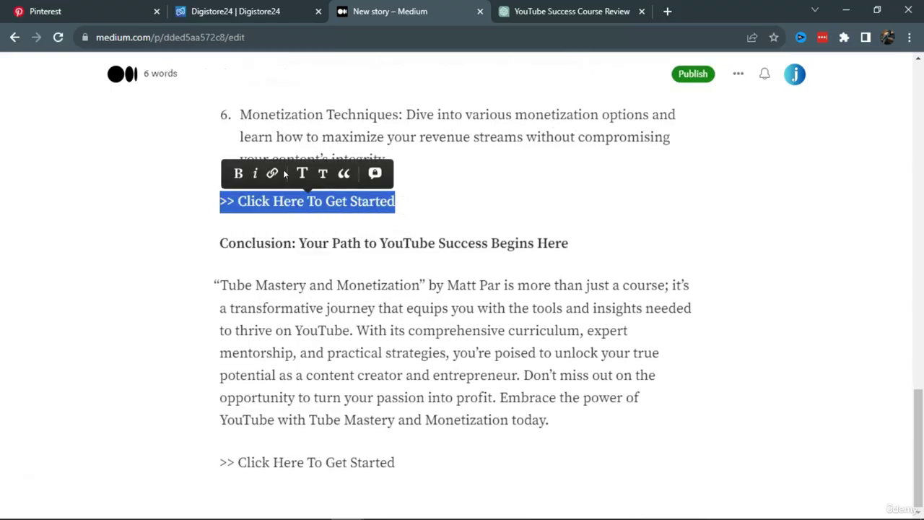
click(275, 174)
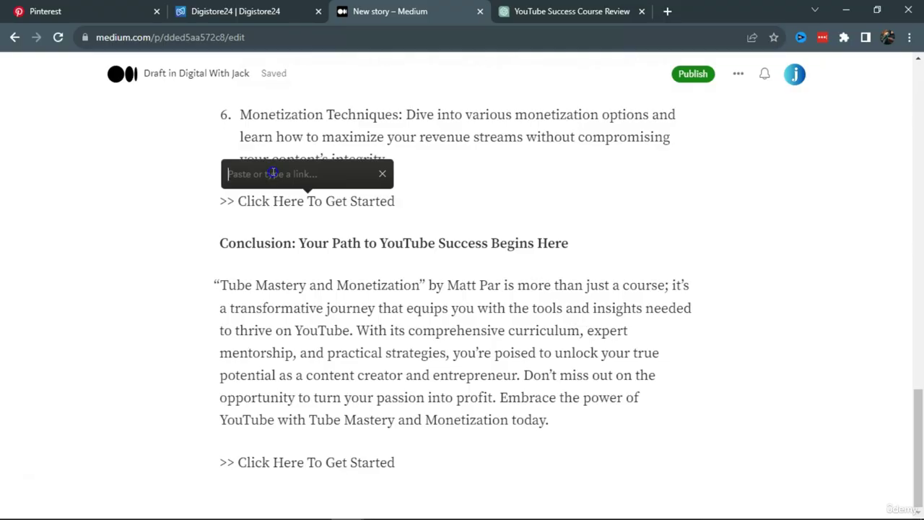
right_click(275, 174)
click(292, 278)
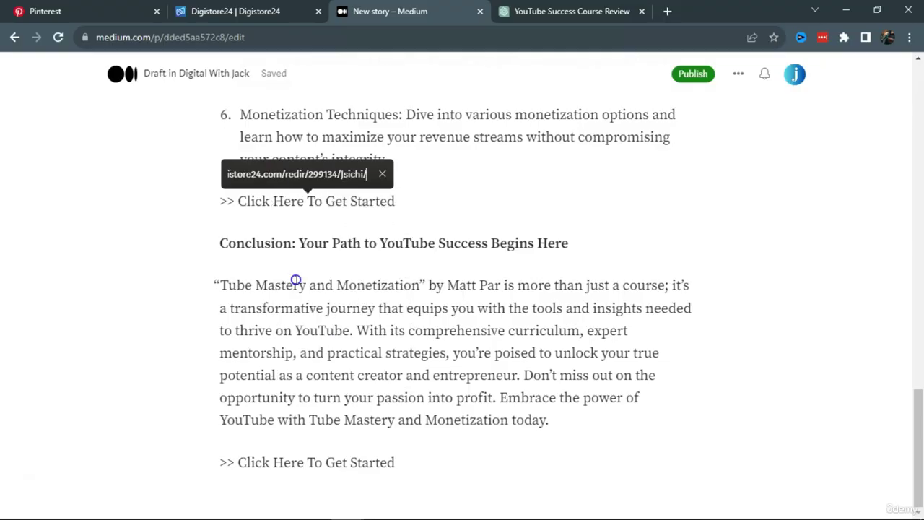
key(Return)
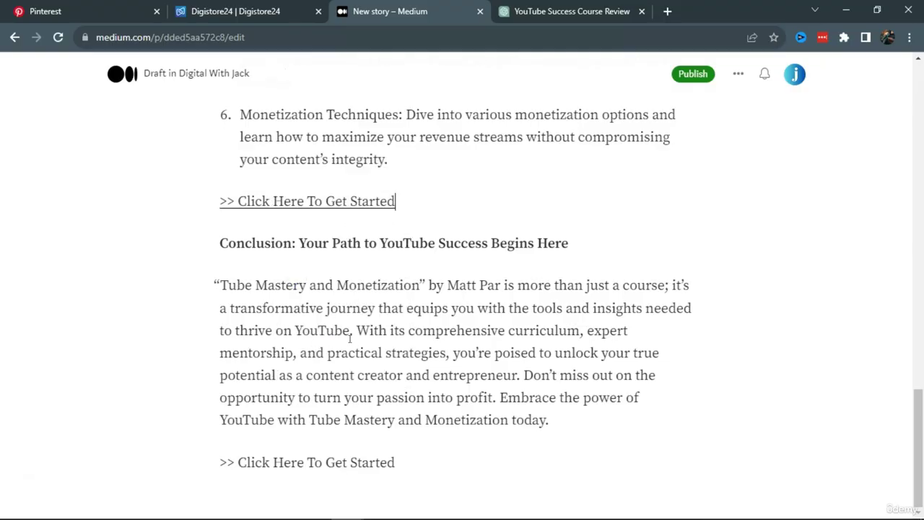
Link the closing ">> Click Here To Get Started" line at the end of the article to the copied promolink
drag(222, 460, 404, 463)
click(272, 435)
right_click(225, 435)
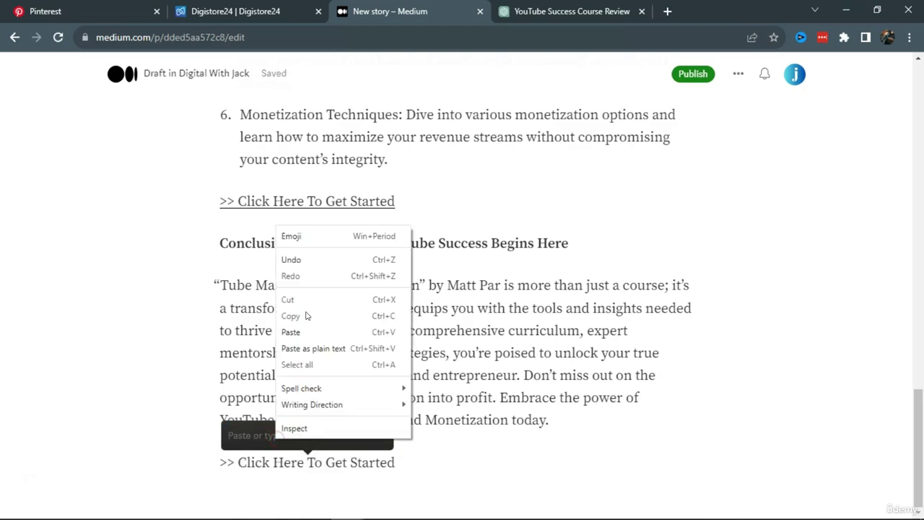
click(307, 331)
key(Return)
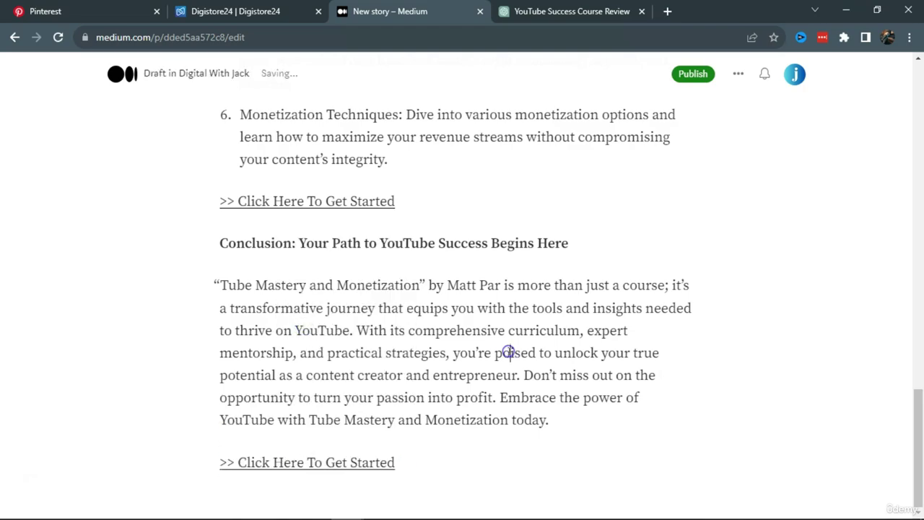
Check the link address behind the first ">> Click Here To Get Started" line and highlight the product name in the story title
scroll(509, 353, up, 8)
scroll(510, 353, up, 3)
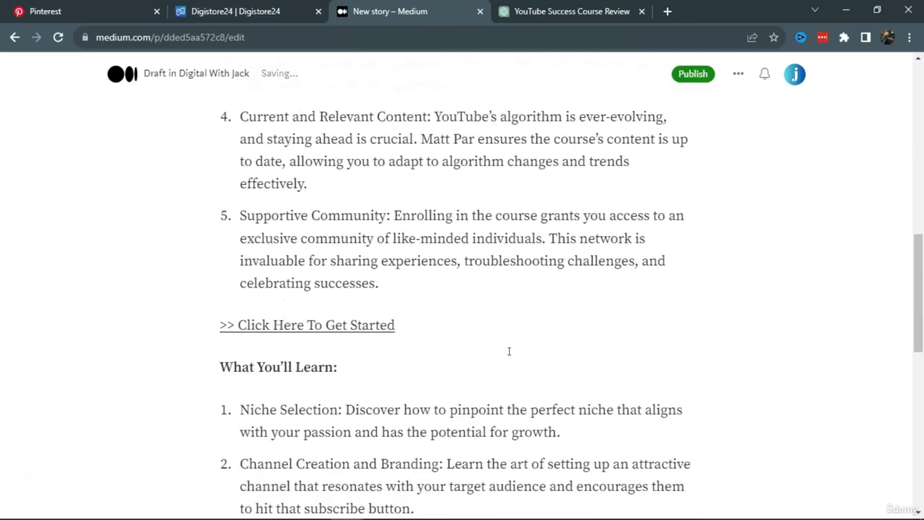
mouse_move(337, 421)
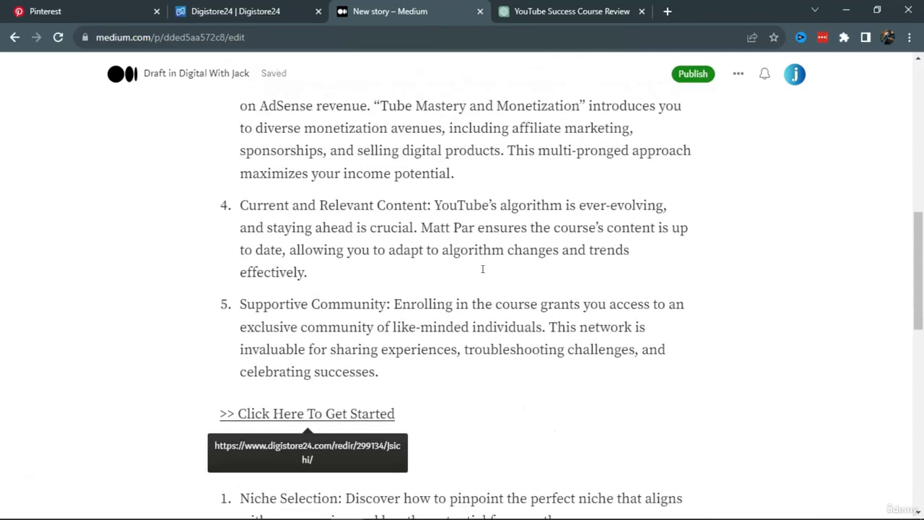
scroll(483, 269, up, 8)
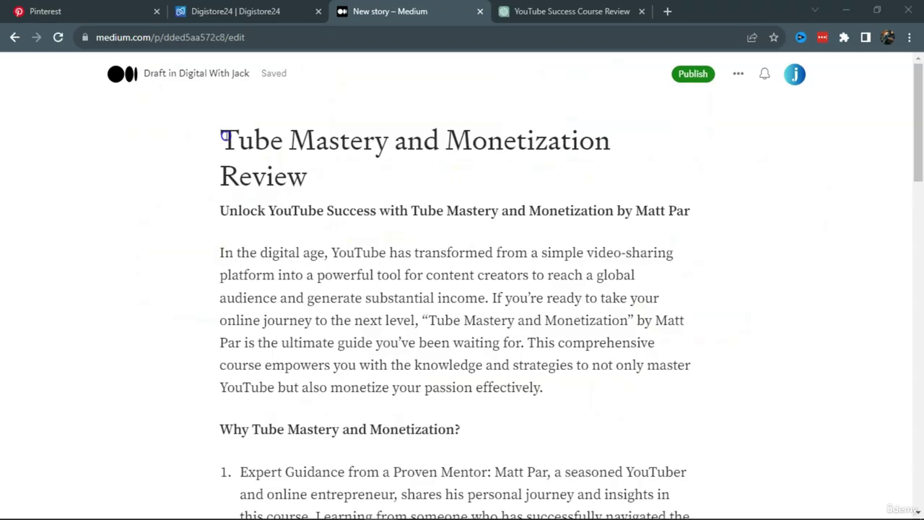
drag(224, 136, 615, 151)
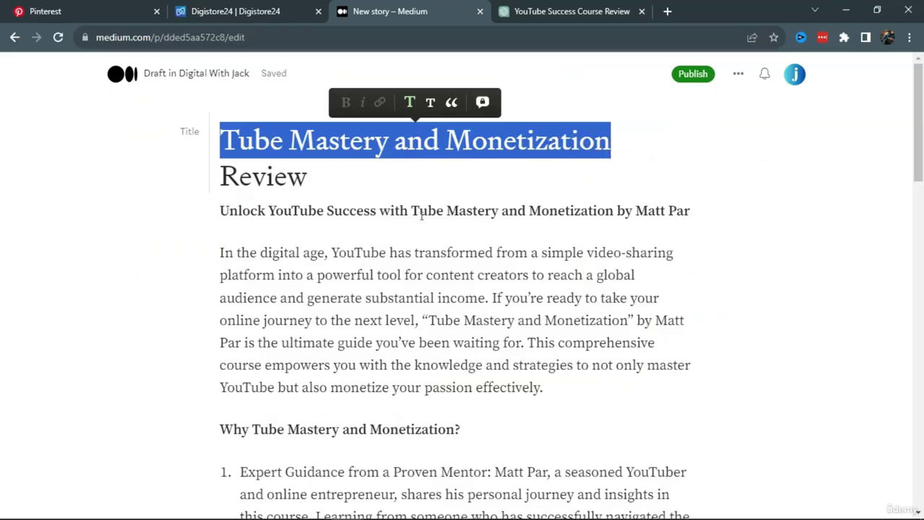
Examine where the product name Tube Mastery and Monetization occurs in the subtitle, introduction, headings, list items and conclusion by highlighting it
drag(411, 210, 617, 210)
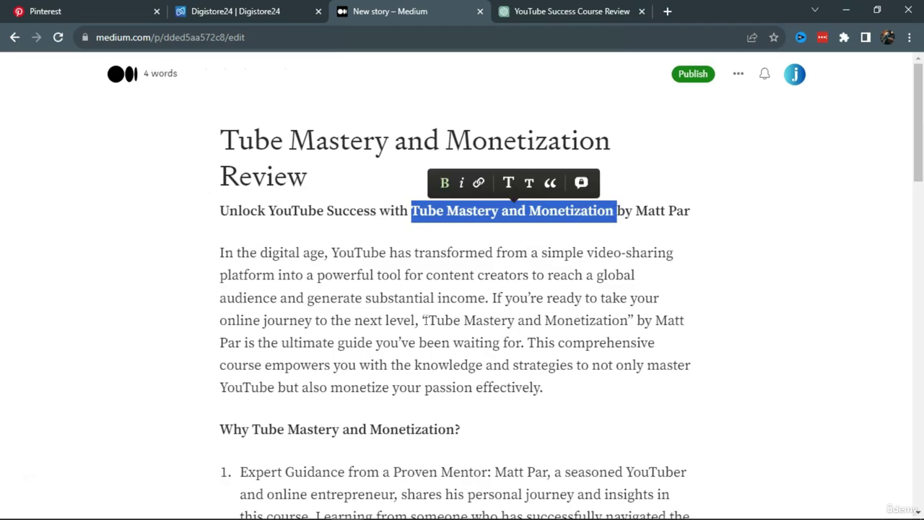
drag(425, 320, 636, 320)
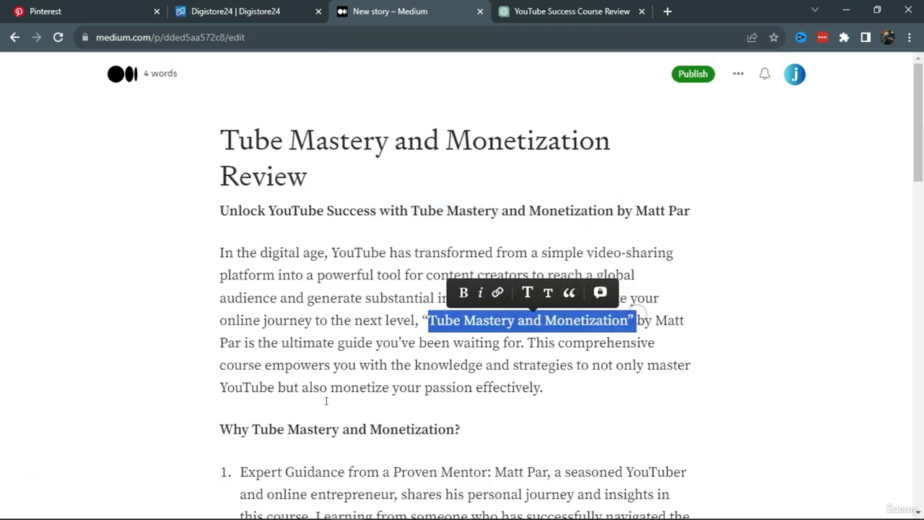
drag(259, 427, 460, 429)
click(461, 429)
scroll(461, 429, down, 3)
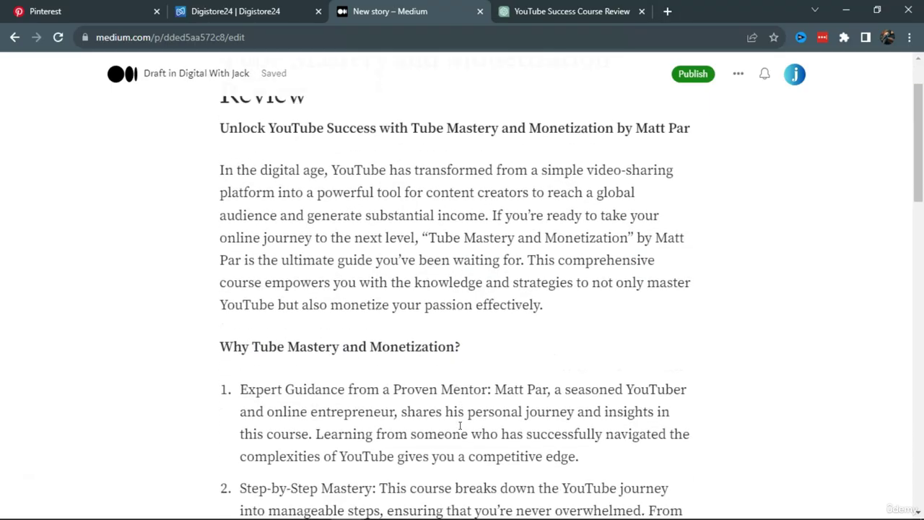
scroll(460, 426, down, 4)
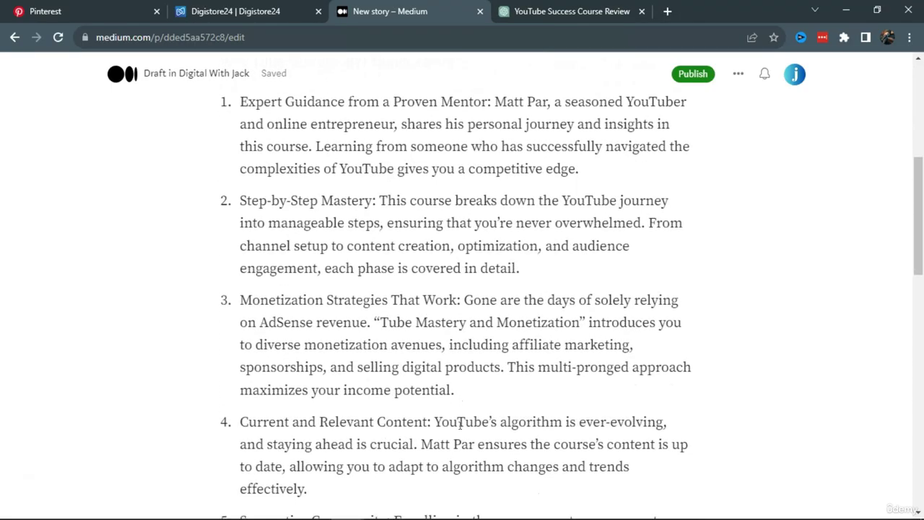
drag(381, 242, 588, 243)
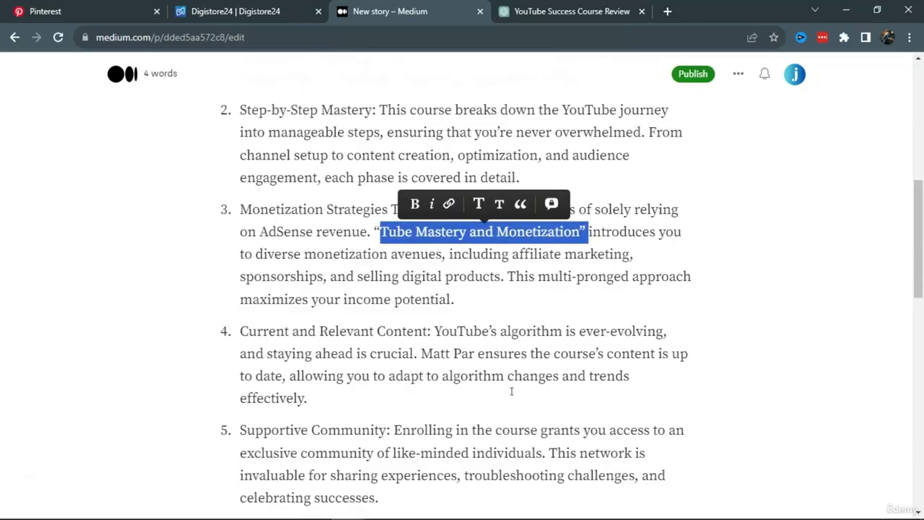
scroll(511, 391, down, 6)
scroll(511, 392, down, 6)
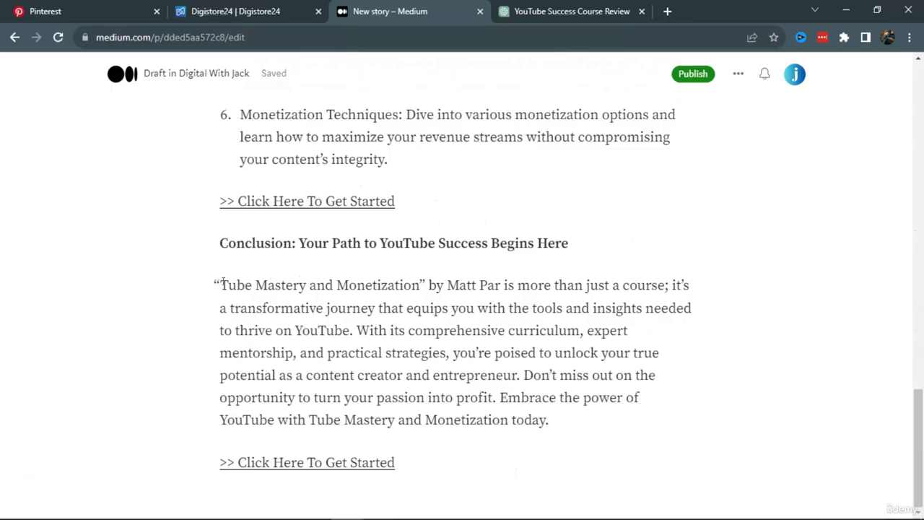
drag(222, 284, 420, 280)
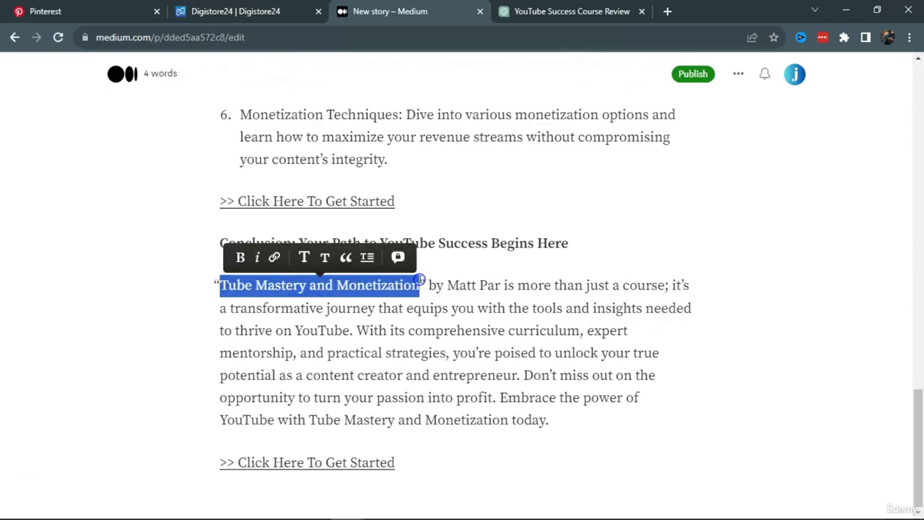
click(420, 279)
scroll(481, 194, up, 11)
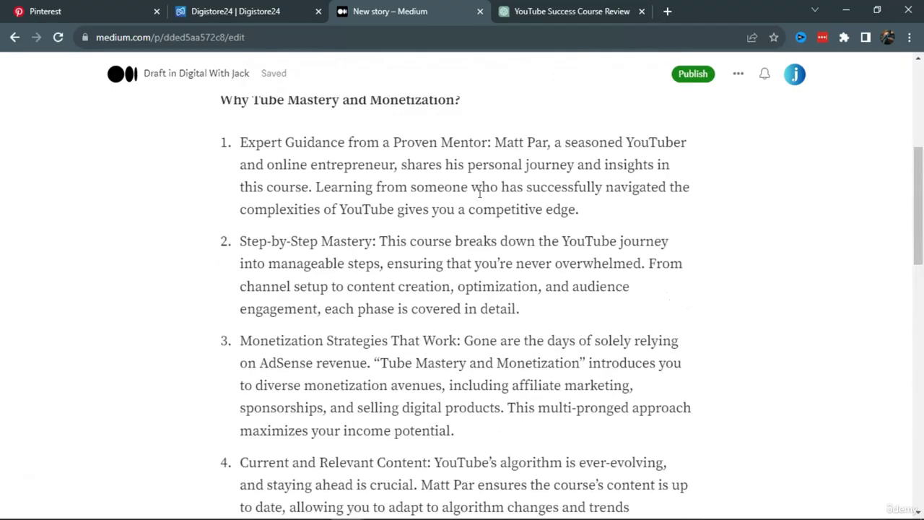
scroll(480, 193, up, 5)
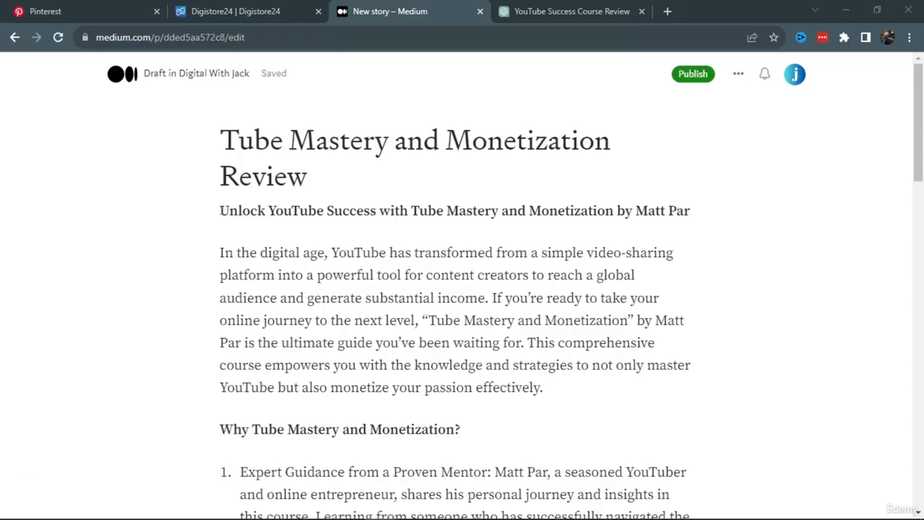
Add an empty line between the story title and the bold subtitle and show its media insertion options
click(221, 210)
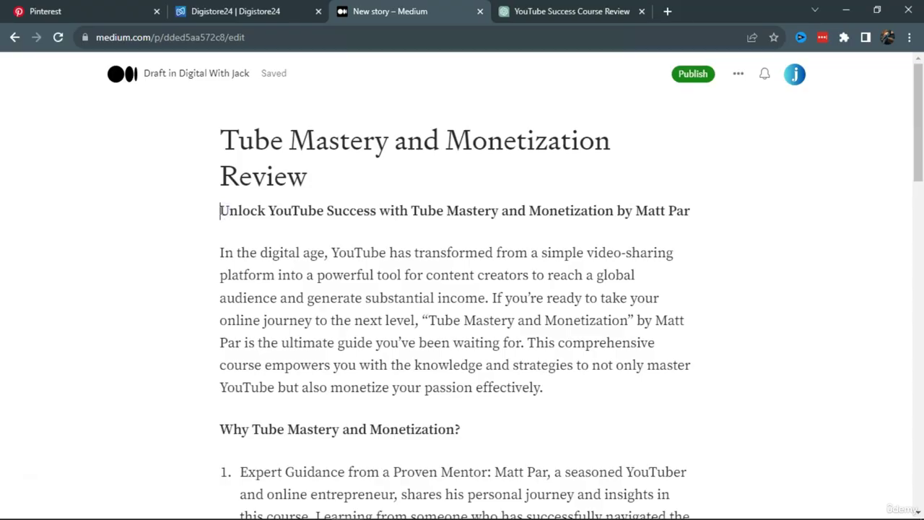
key(Return)
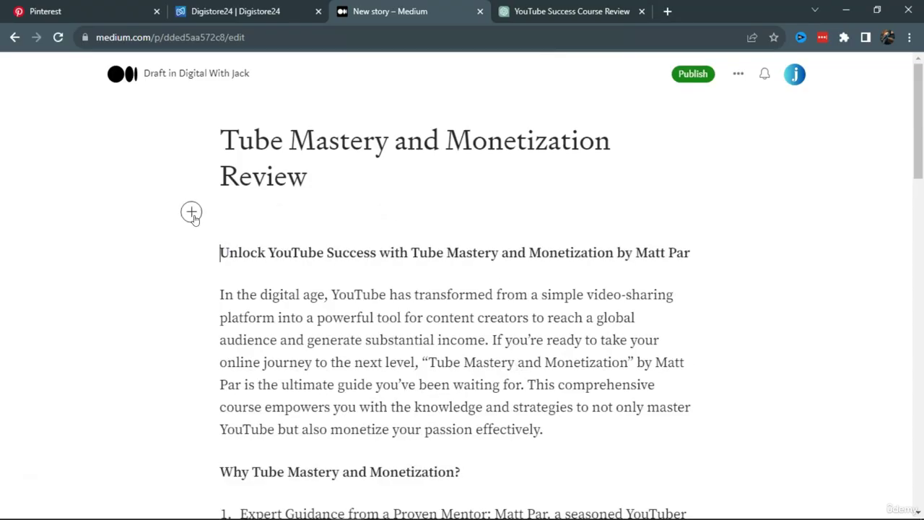
click(192, 214)
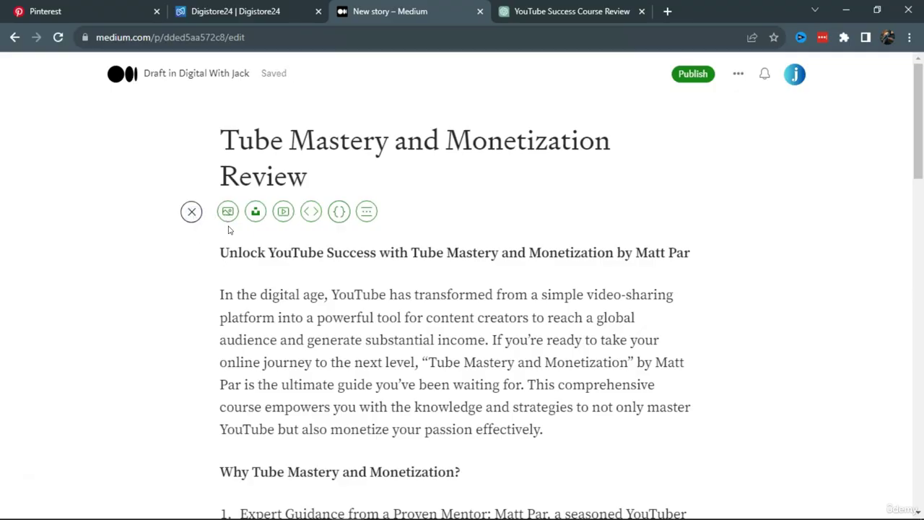
Open the Tube Mastery and Monetization sales page from the Digistore24 listing and view its product mockup image in a separate tab
click(217, 11)
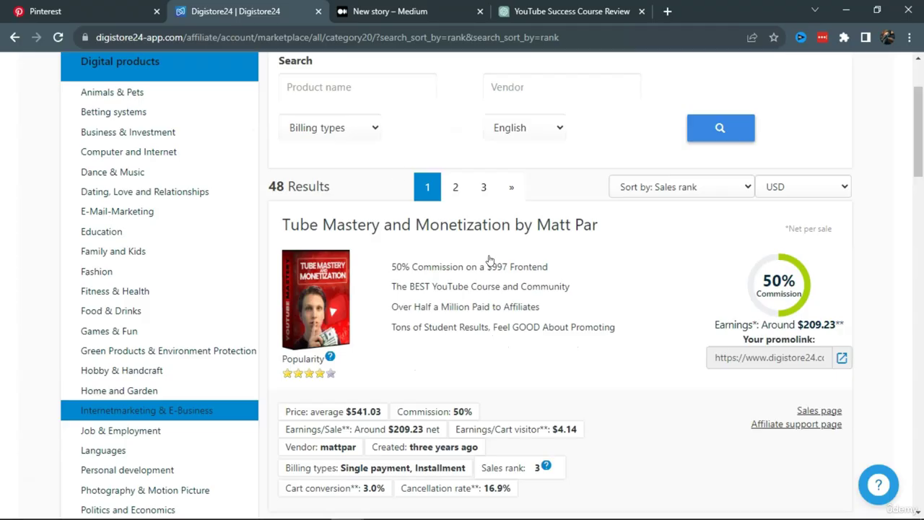
click(817, 409)
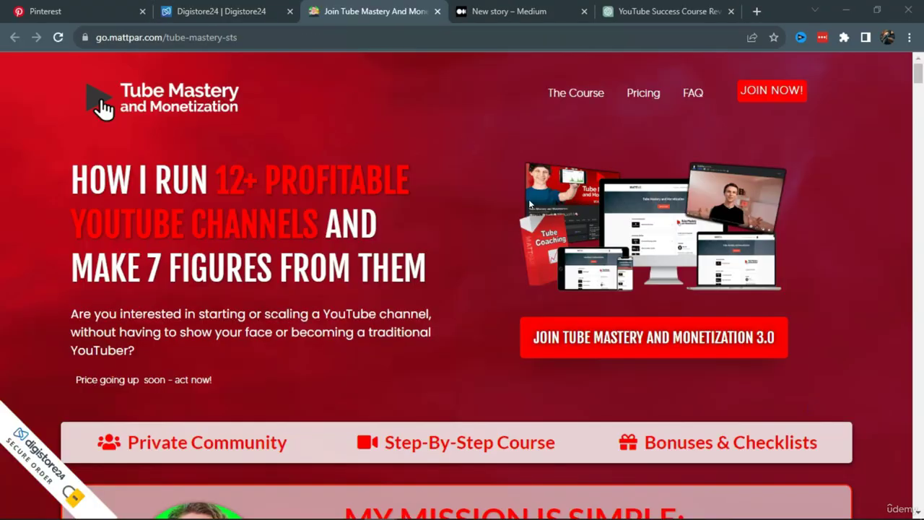
drag(622, 242, 634, 251)
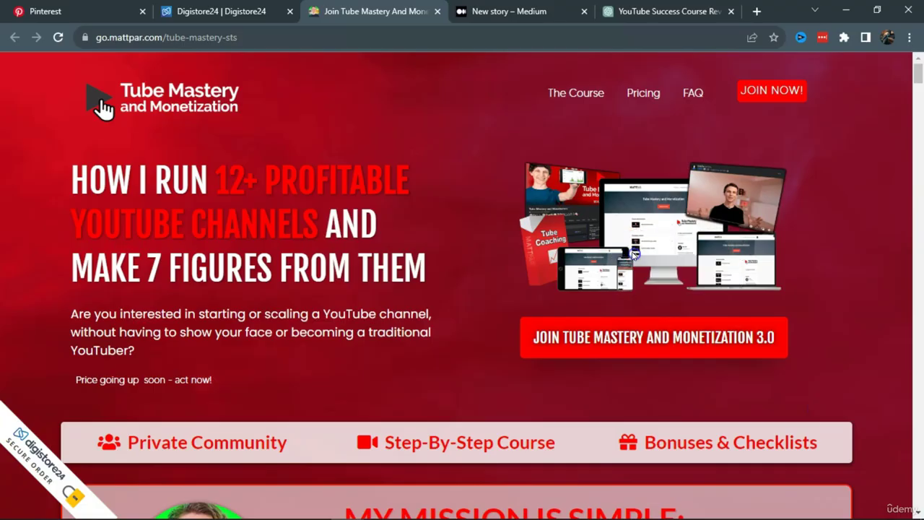
right_click(633, 213)
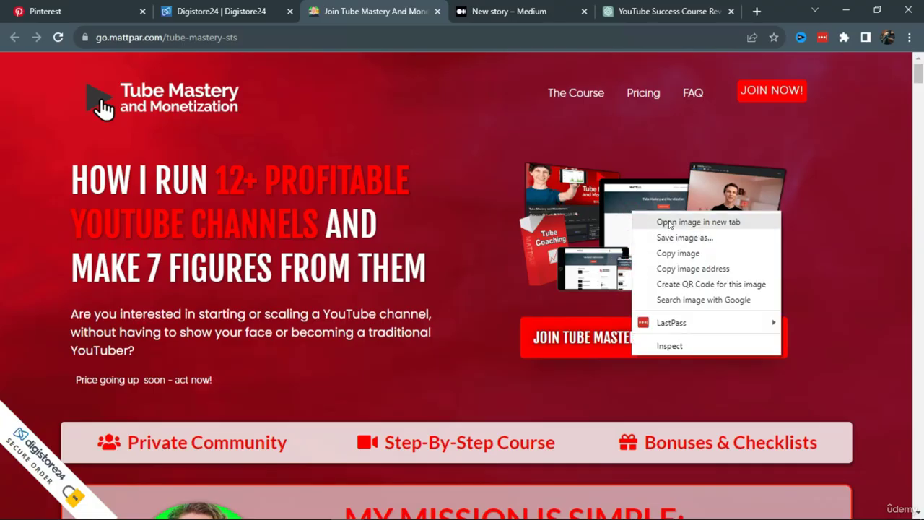
click(665, 221)
key(ctrl+Tab)
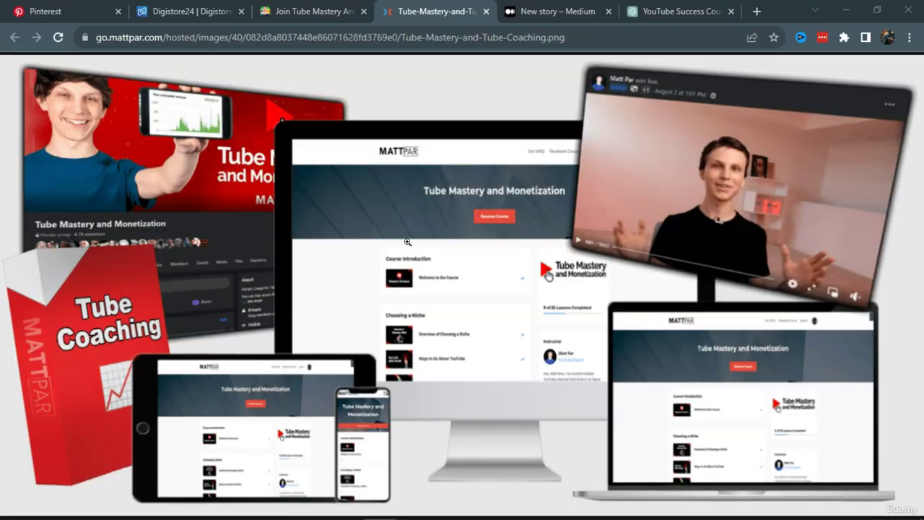
Save the product mockup picture as a PNG file named image in the Downloads folder
right_click(408, 243)
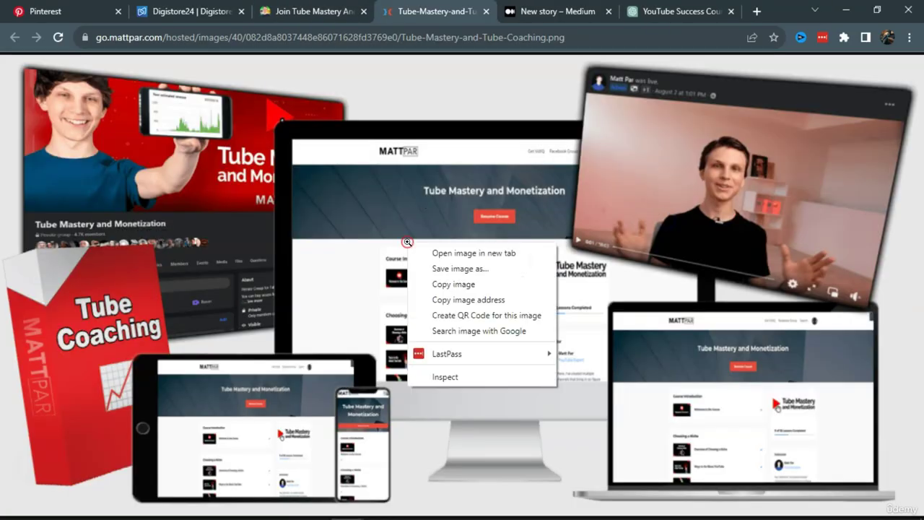
click(435, 268)
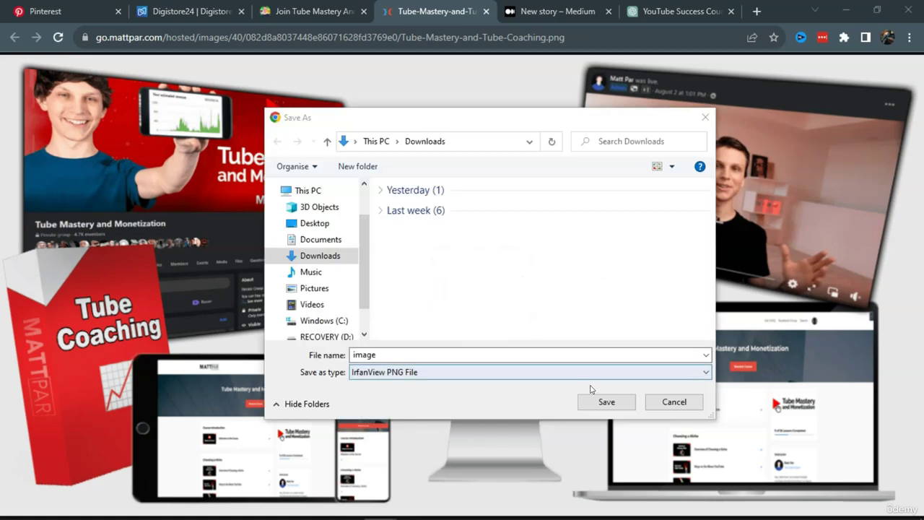
click(605, 402)
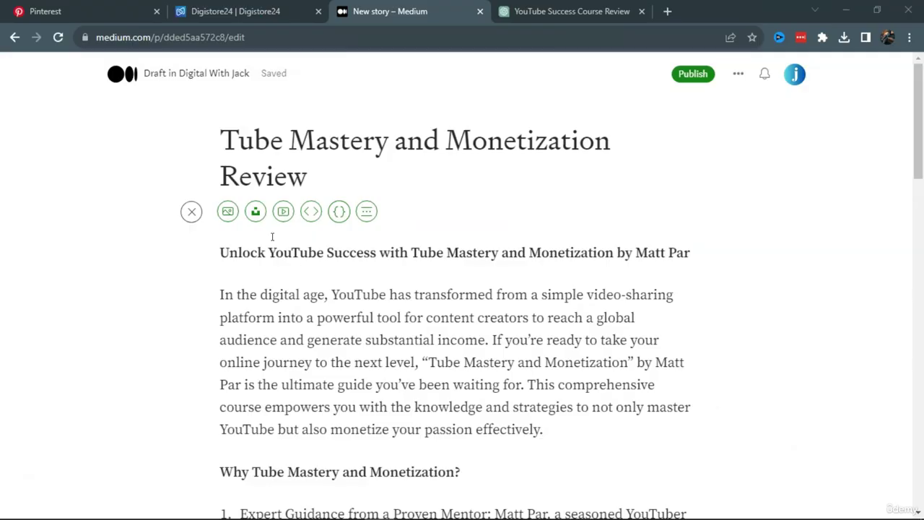
Insert the downloaded file image into the empty line below the Medium story title
click(229, 212)
click(407, 225)
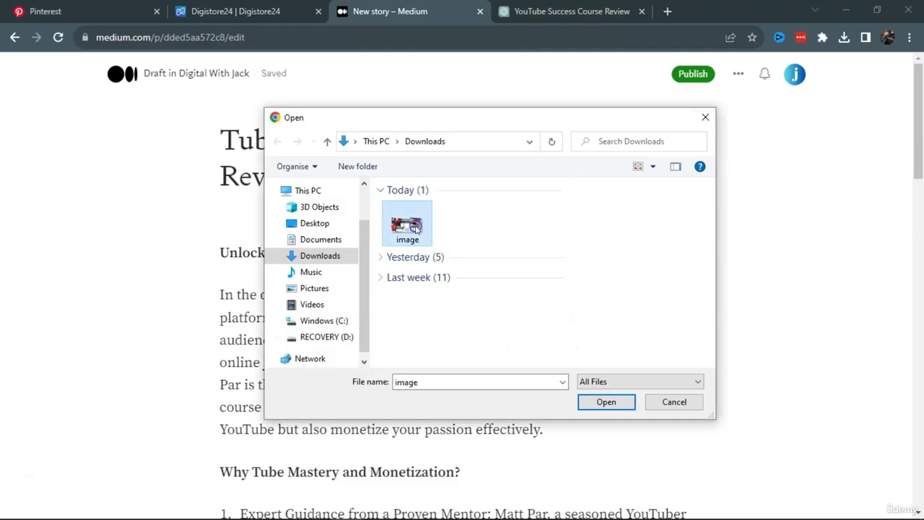
click(609, 401)
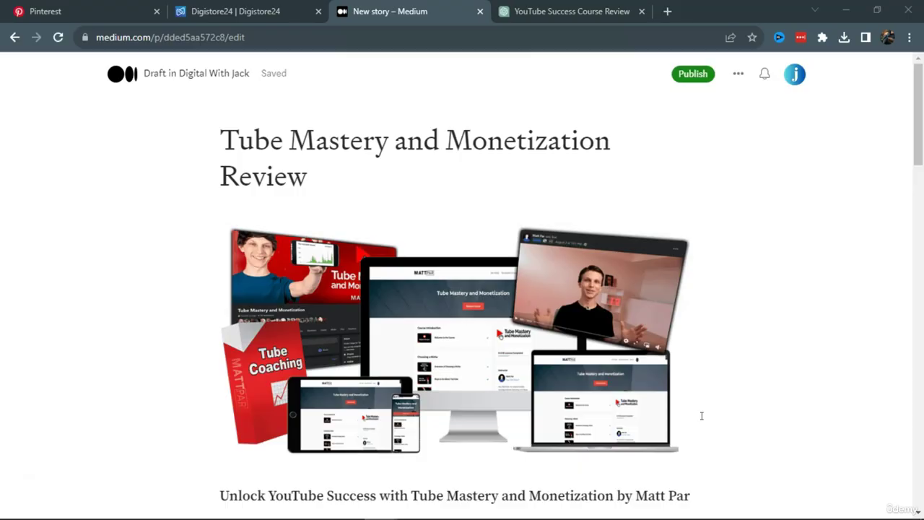
Review the finished article, open its publishing settings and add the topics YouTube, Youtube Creators and Youtube Tips
scroll(701, 416, down, 8)
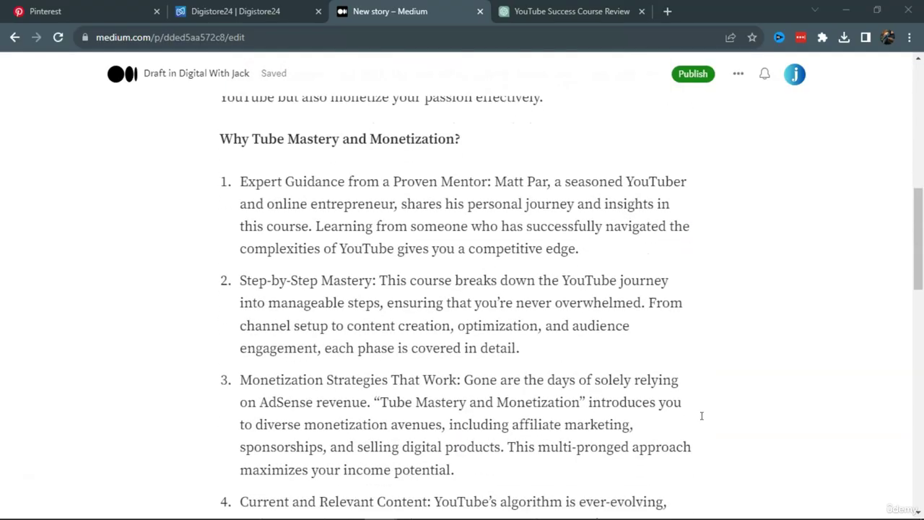
scroll(701, 416, down, 6)
scroll(701, 416, up, 15)
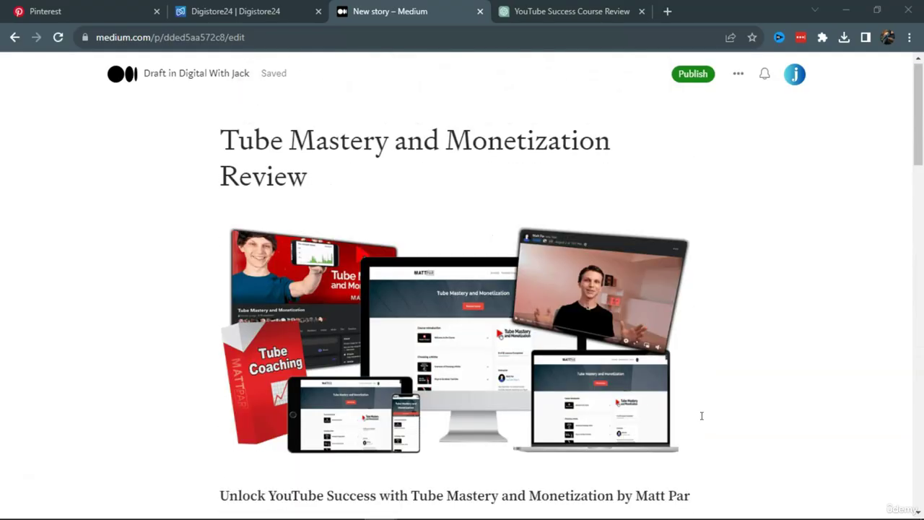
click(689, 75)
click(514, 221)
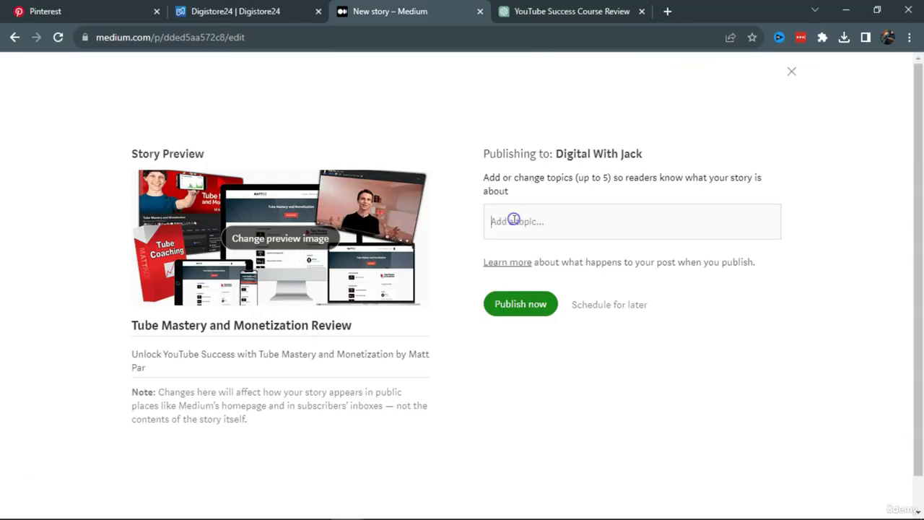
text(youtube)
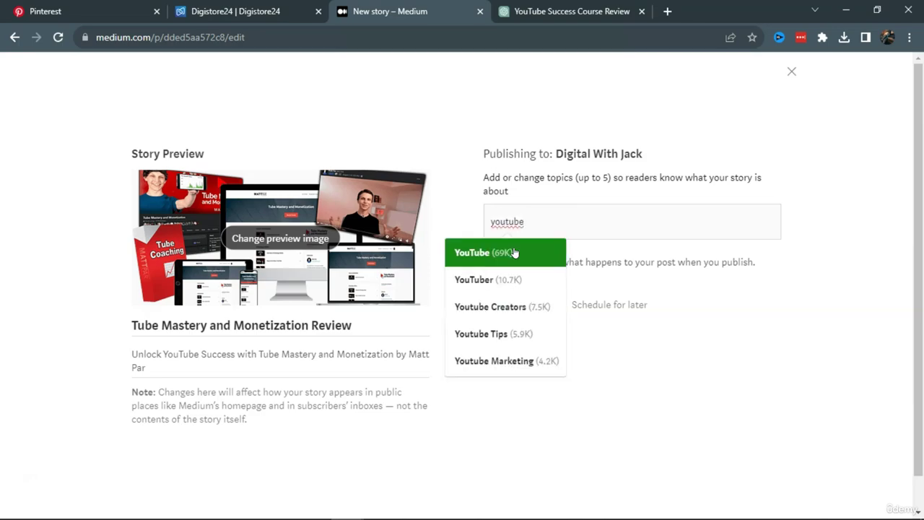
click(483, 254)
text(youtube)
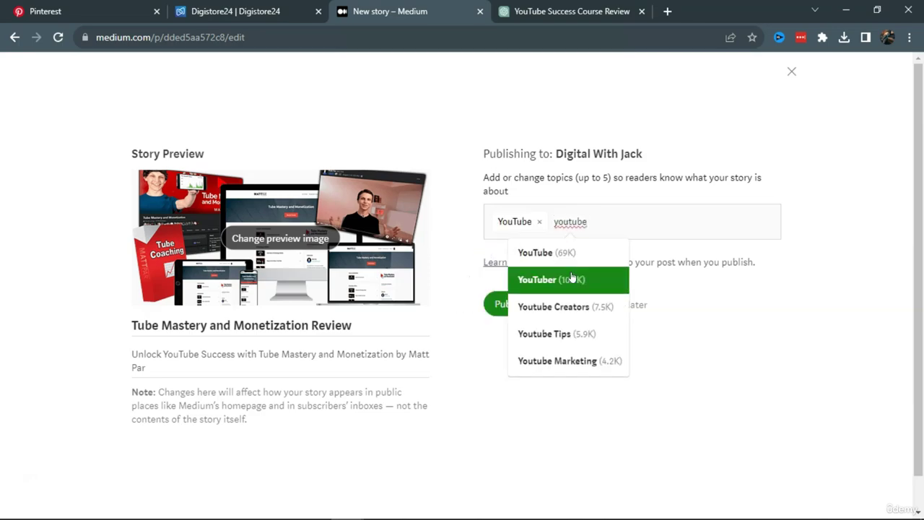
click(570, 306)
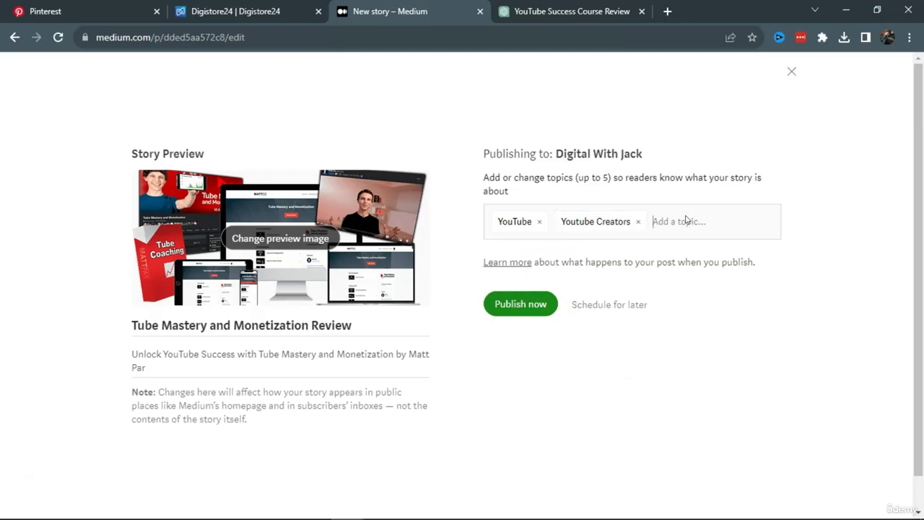
text(youtube)
click(660, 333)
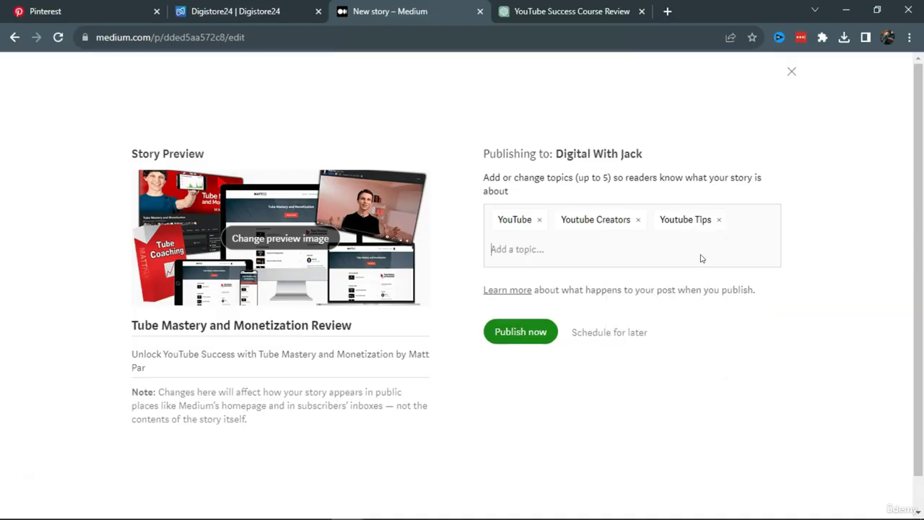
Publish the story immediately, highlight the Partner Program mention and close the sharing dialog
click(521, 334)
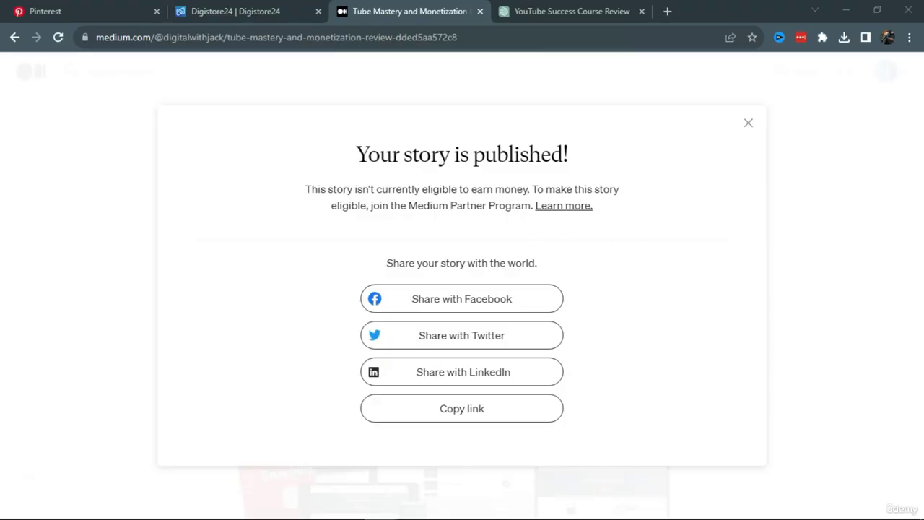
drag(451, 205, 531, 205)
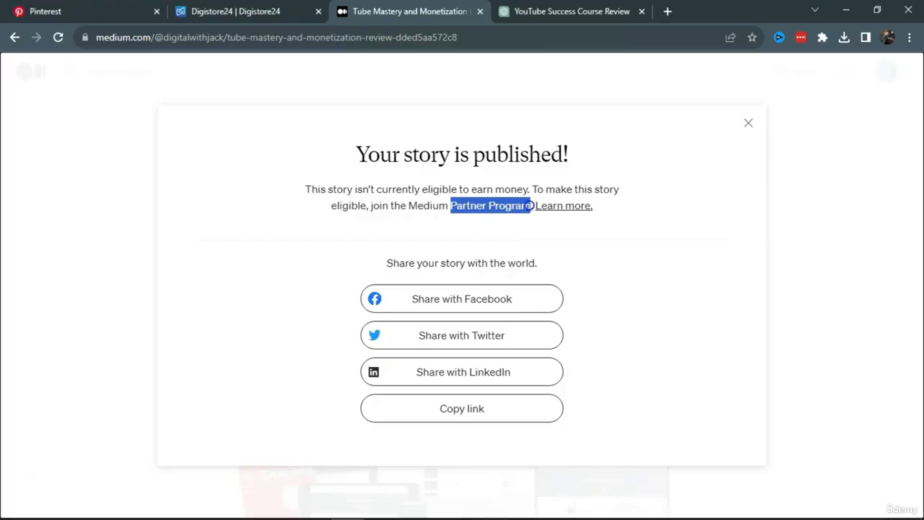
click(696, 244)
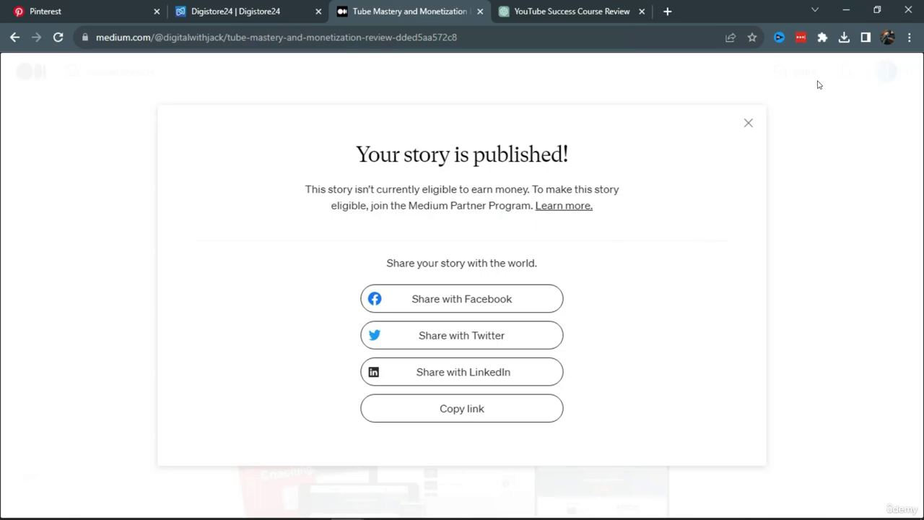
click(749, 122)
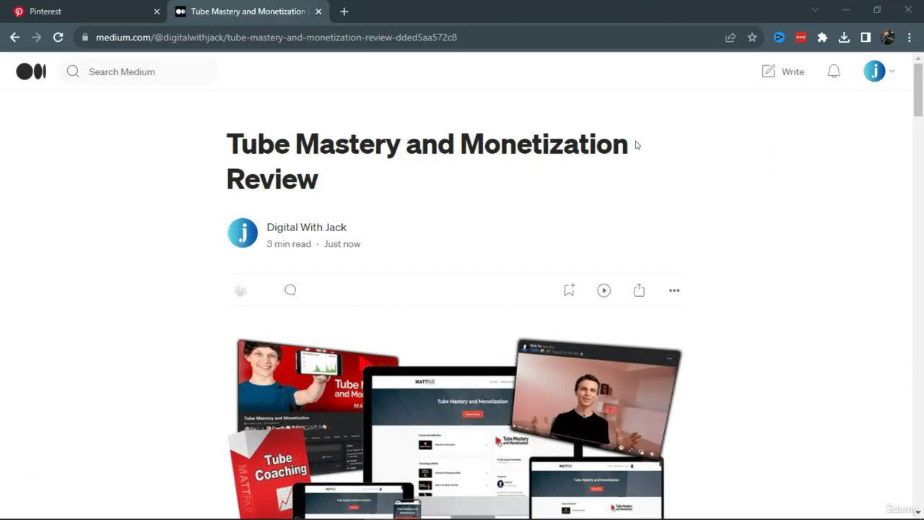
Switch to Pinterest and search all pins for "youtube make money" using the recent search
click(108, 11)
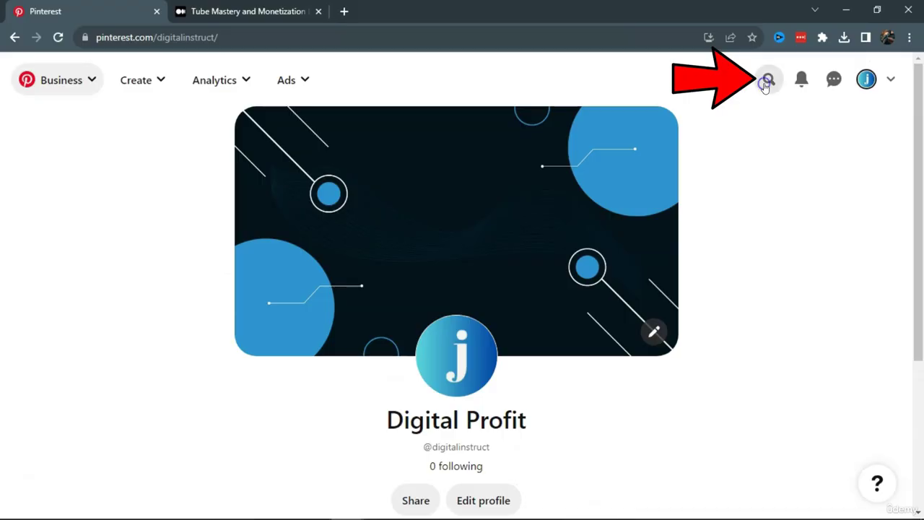
click(767, 81)
click(764, 80)
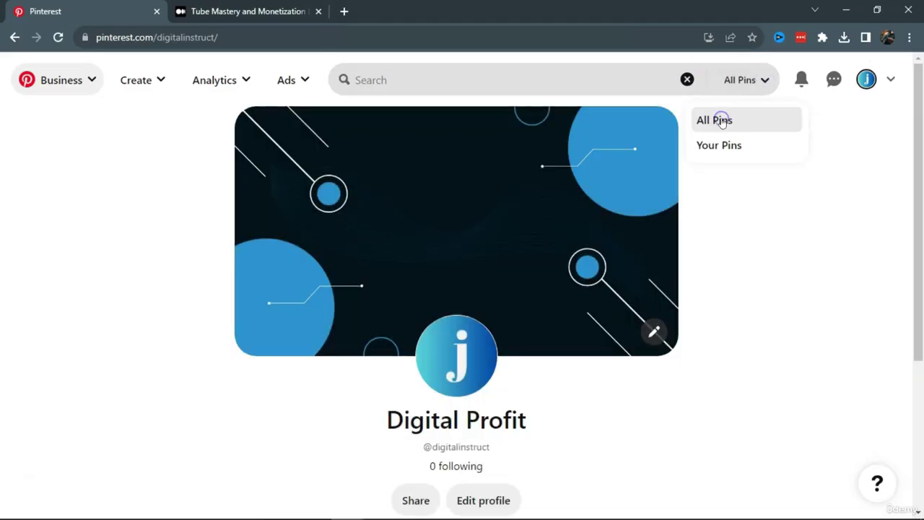
click(486, 79)
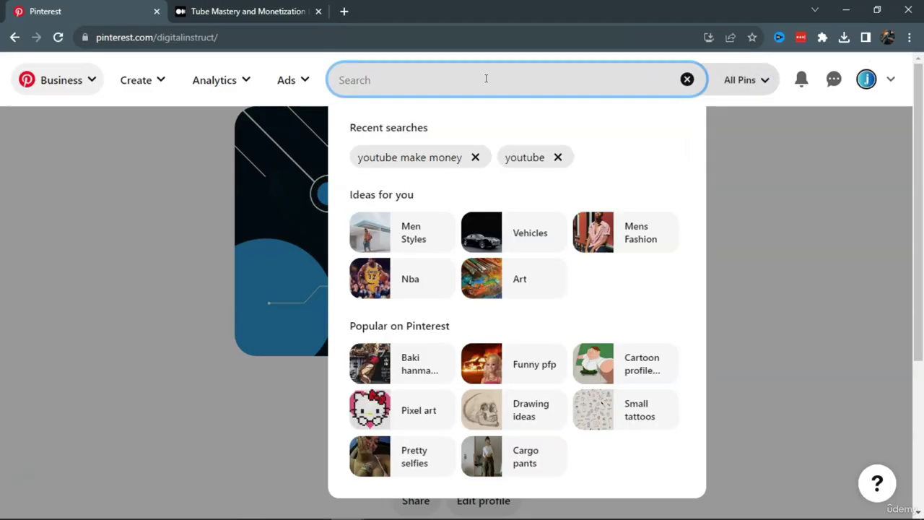
click(413, 153)
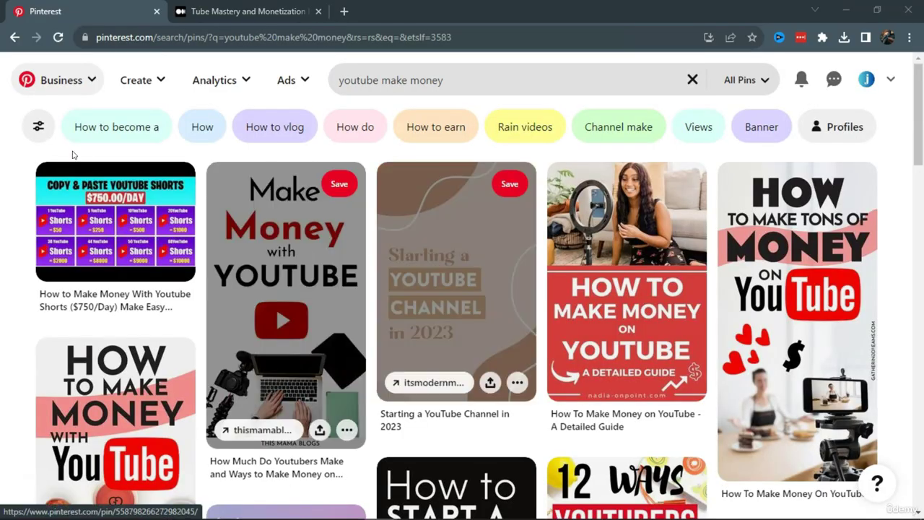
Filter the "youtube make money" search results to show only videos
click(37, 128)
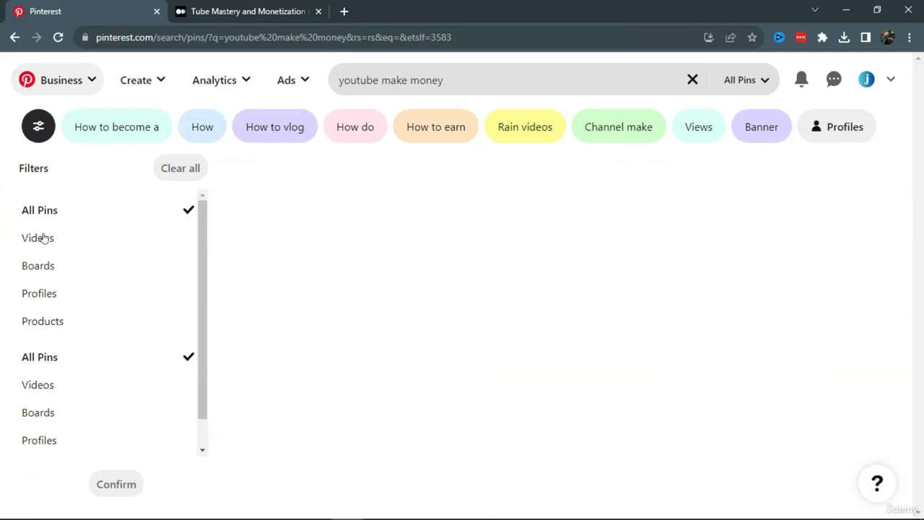
click(43, 239)
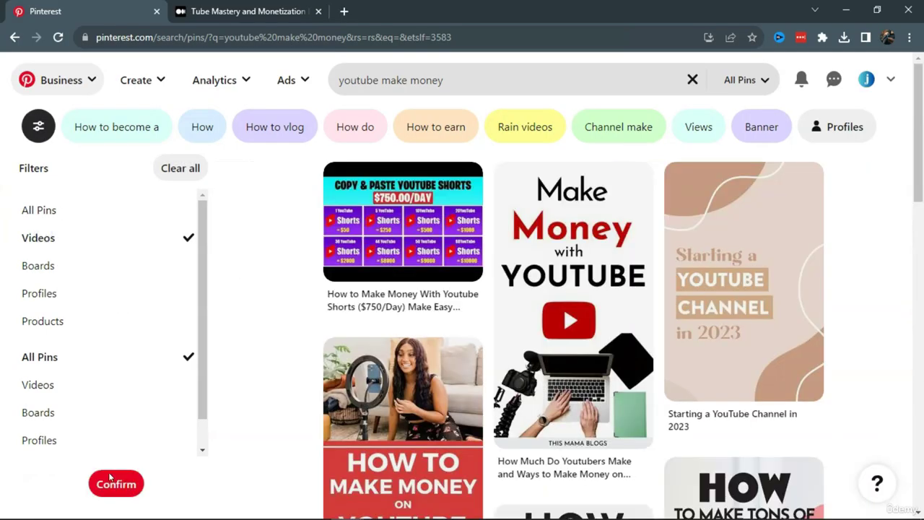
click(116, 485)
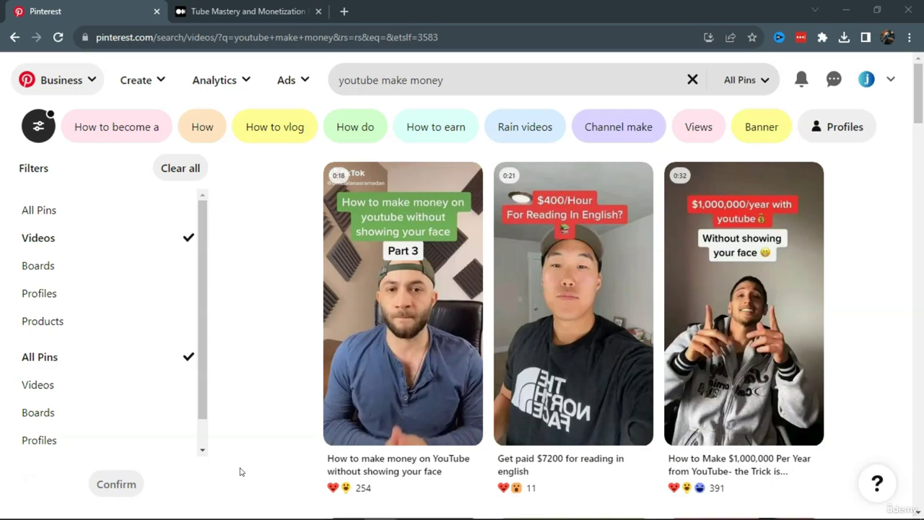
Browse the video results and open the "How To Make $1,000 on YouTube Per Month" pin in a new tab
mouse_move(359, 465)
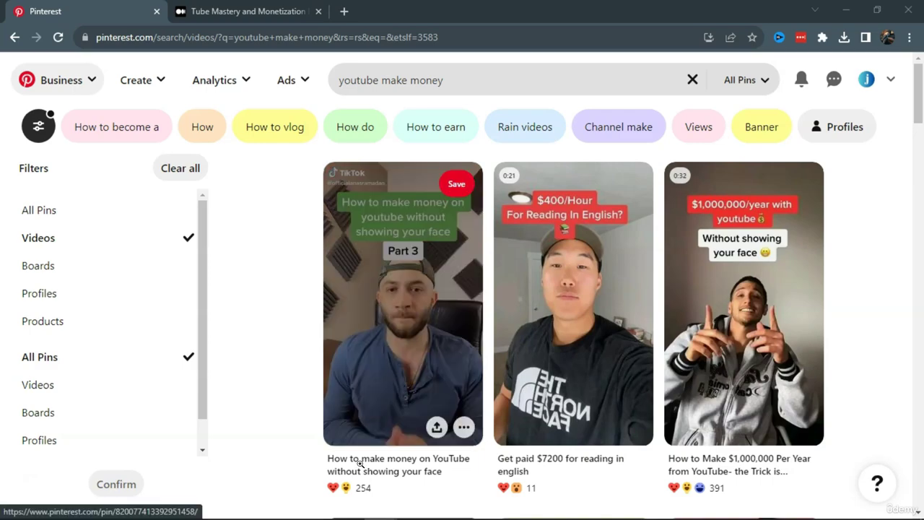
mouse_move(736, 463)
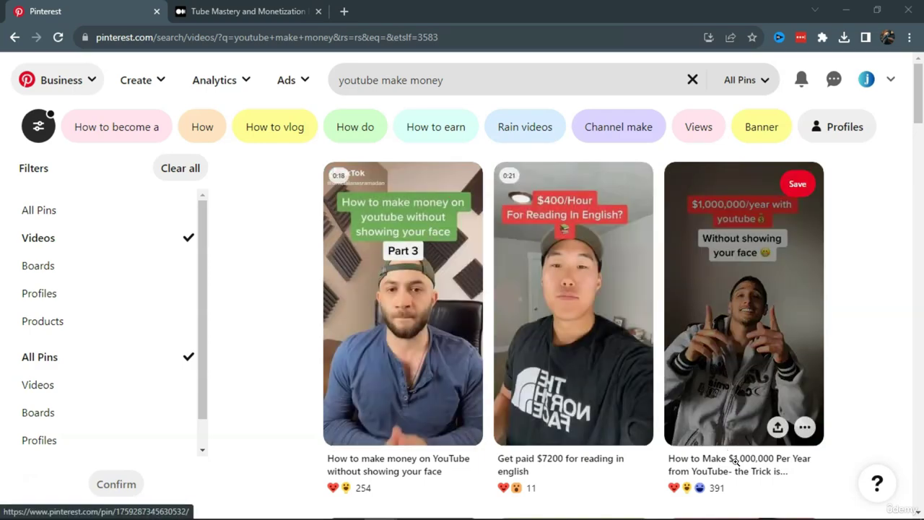
scroll(767, 483, down, 3)
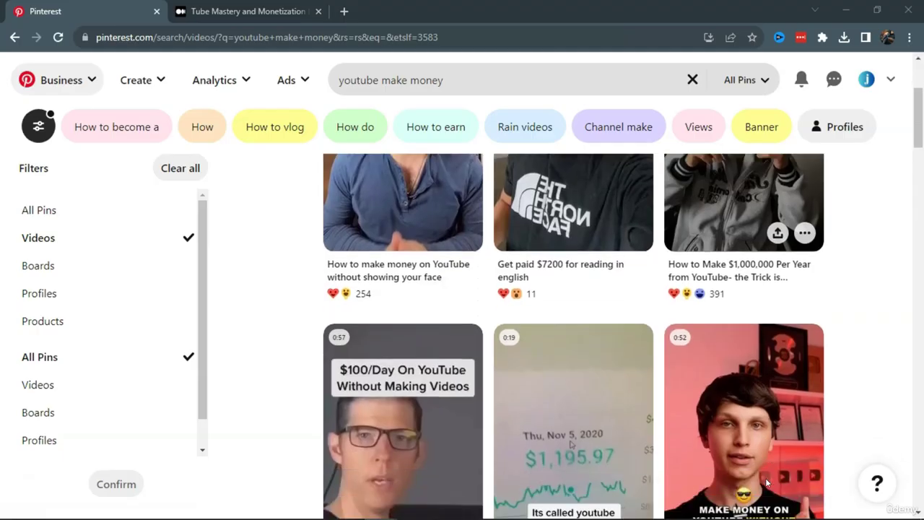
scroll(767, 483, down, 1)
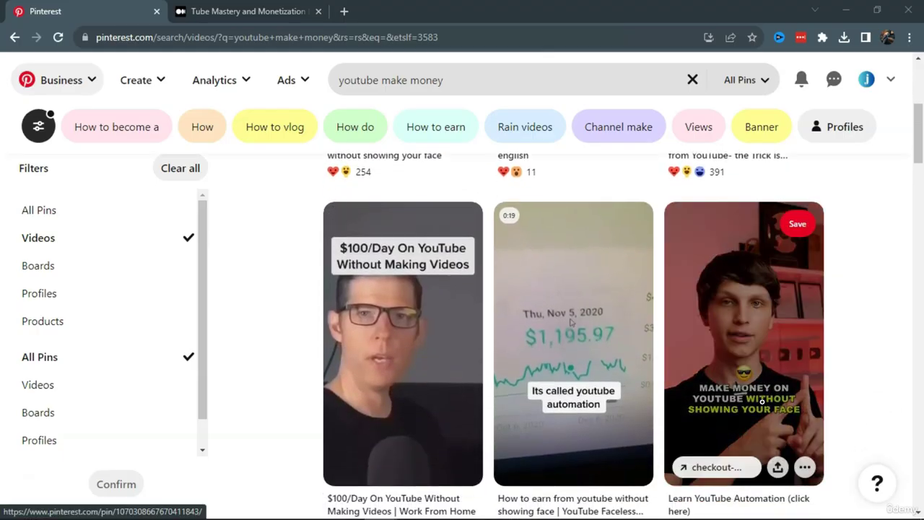
scroll(762, 402, down, 4)
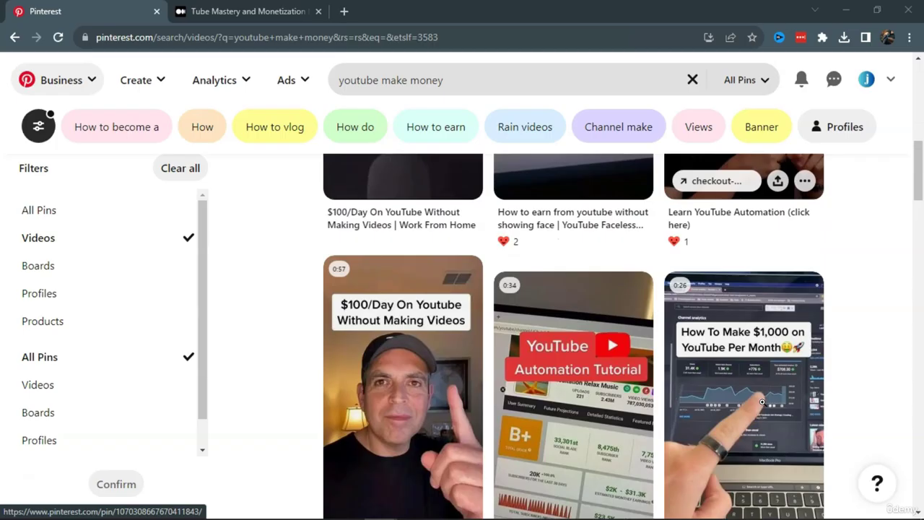
scroll(762, 401, down, 1)
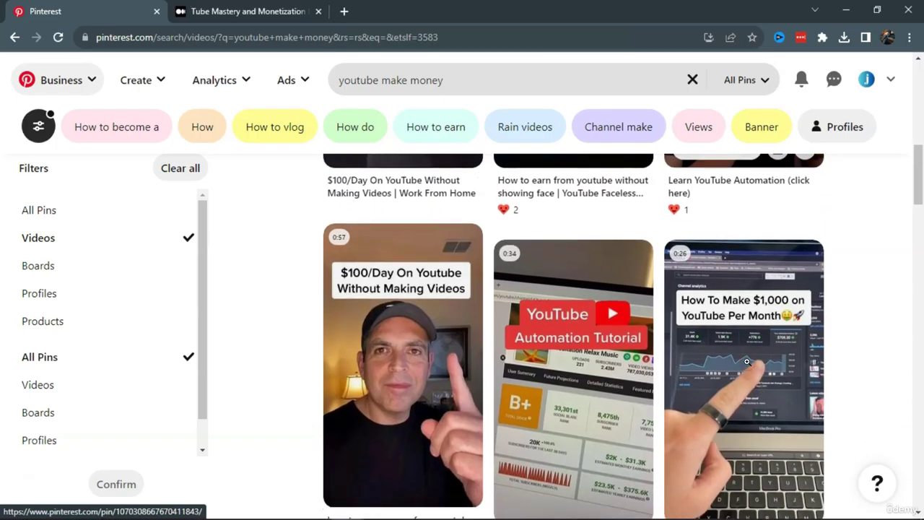
right_click(747, 361)
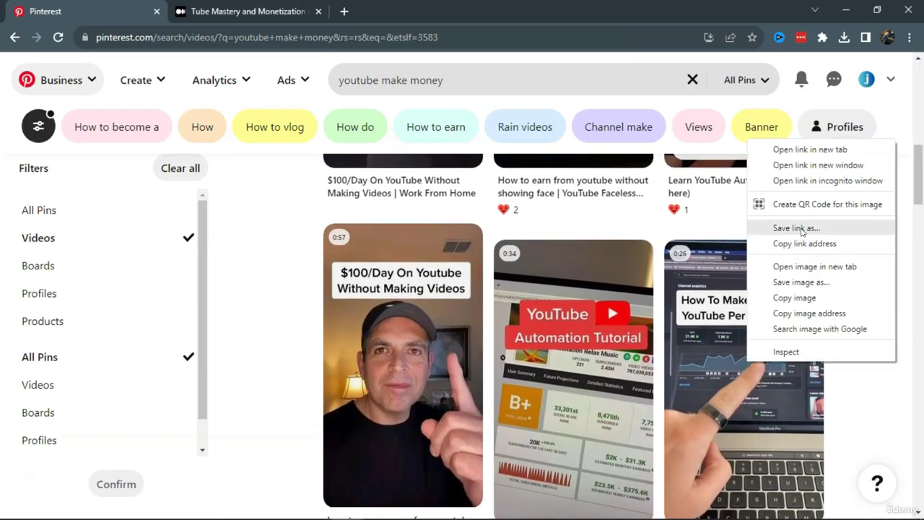
click(808, 150)
click(206, 13)
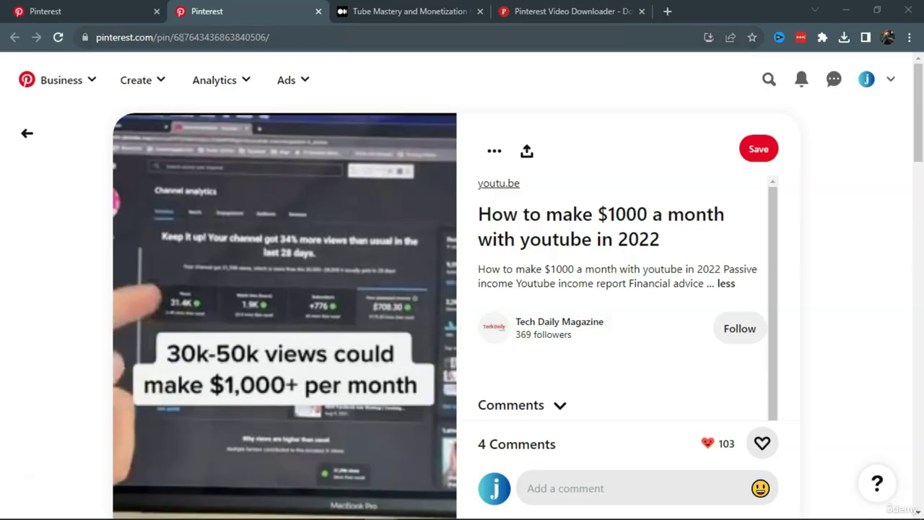
Copy the video pin's web address and submit it for download on pinterestdownloader.com
click(171, 37)
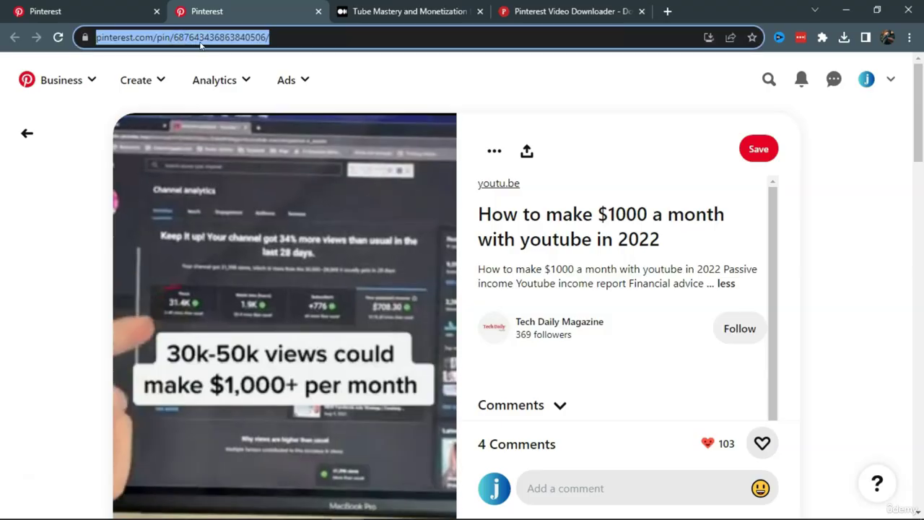
right_click(171, 38)
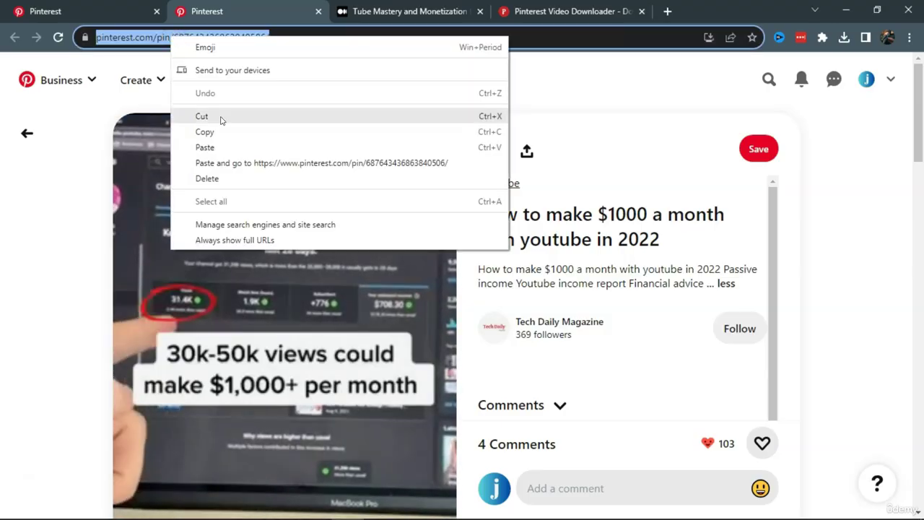
click(205, 132)
click(571, 11)
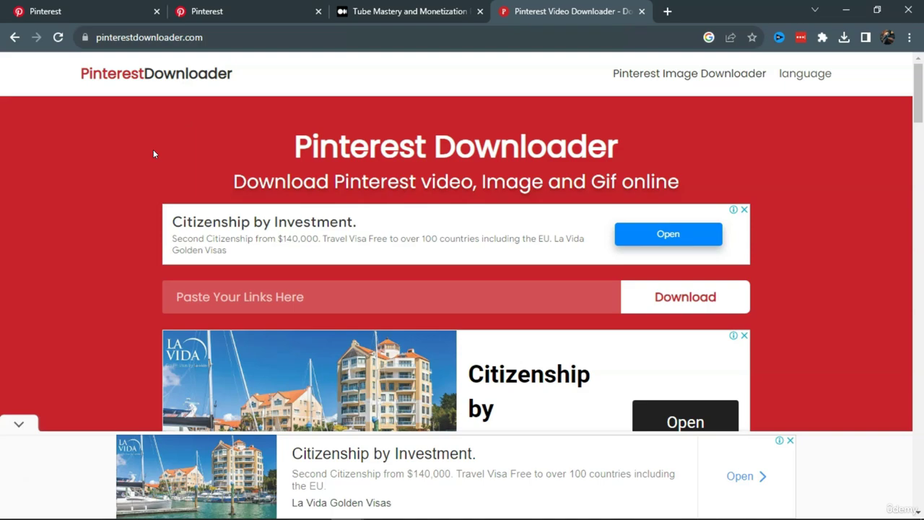
click(287, 297)
key(ctrl+v)
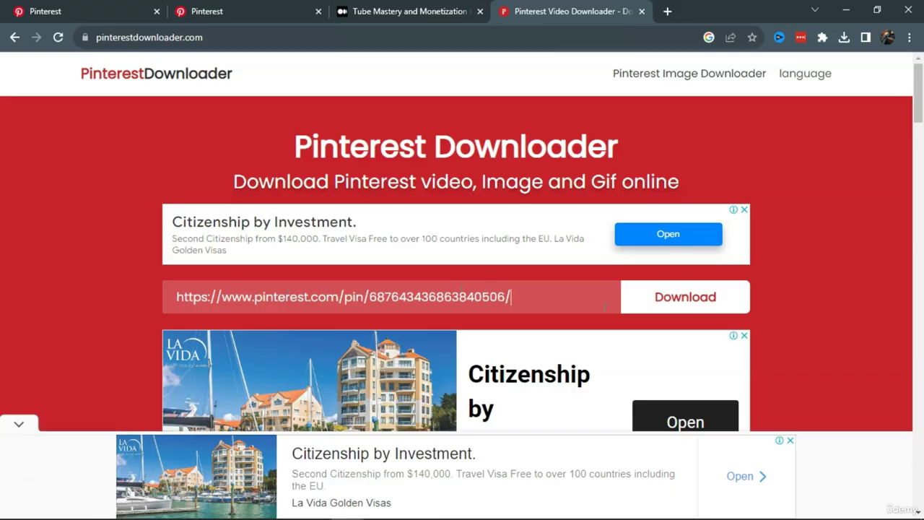
click(659, 307)
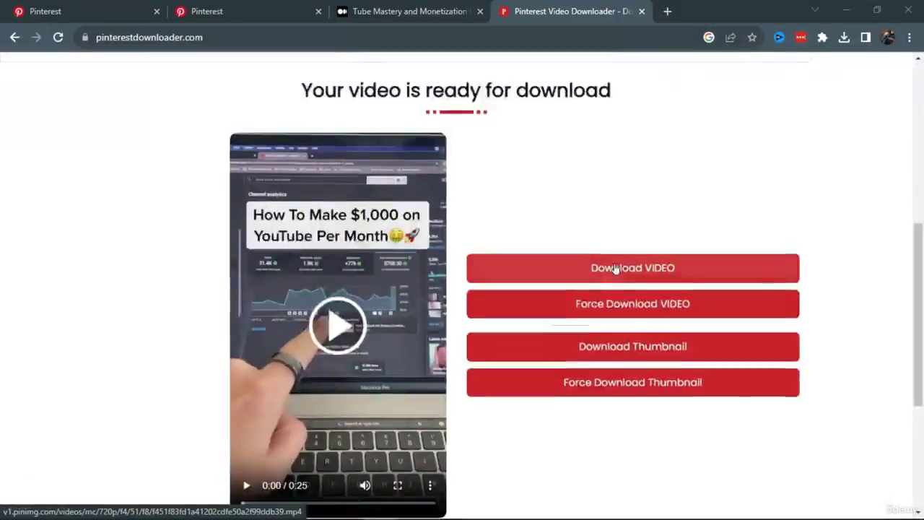
Download the "How To Make $1,000 on YouTube Per Month" video file and close the downloader tab
click(614, 268)
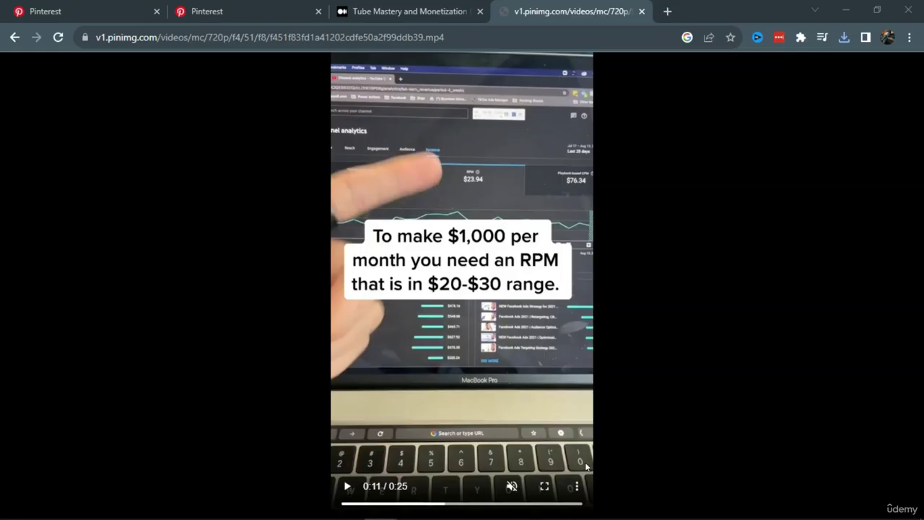
click(577, 488)
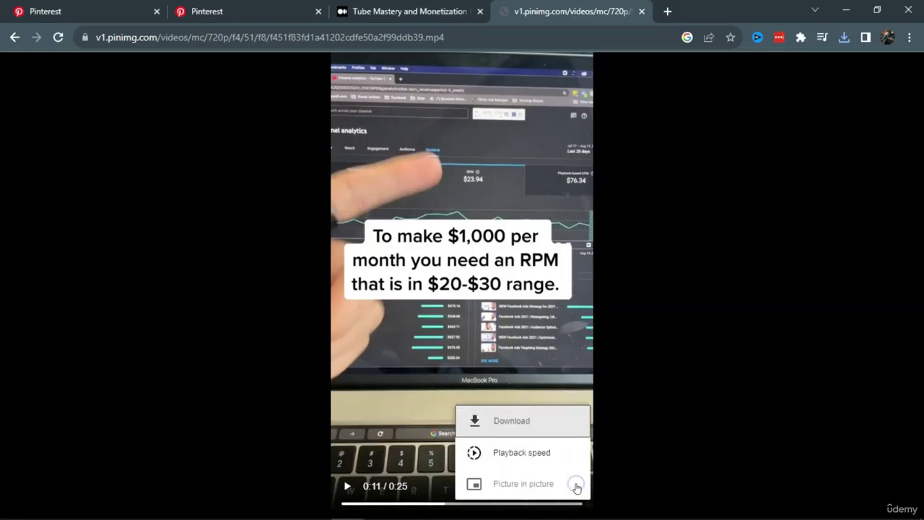
click(507, 420)
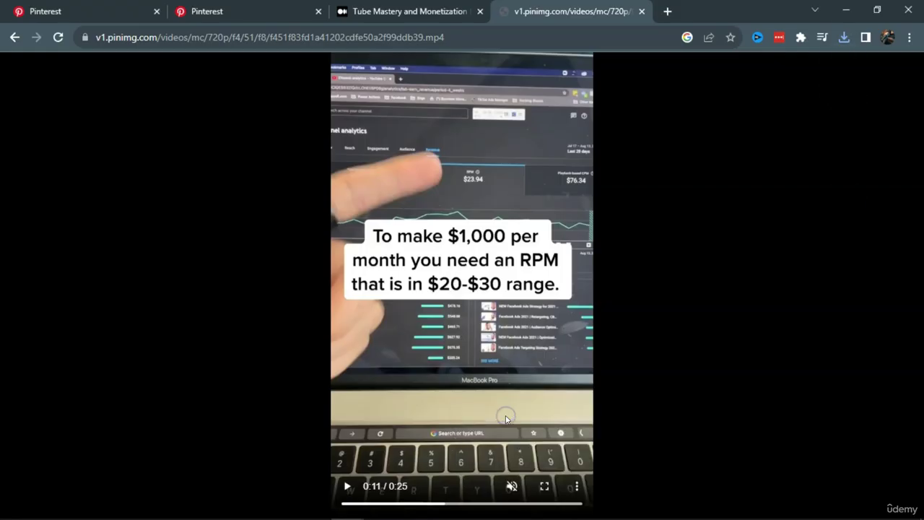
key(ctrl+w)
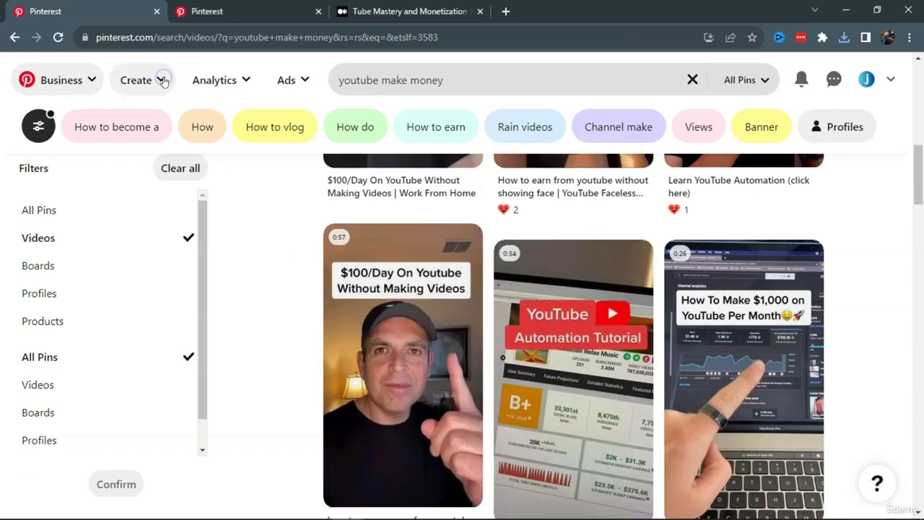
Create a new Idea Pin on Pinterest and upload the downloaded video f451f83fd1a41202cdfe50a2f99ddb39 from the Downloads folder
click(163, 81)
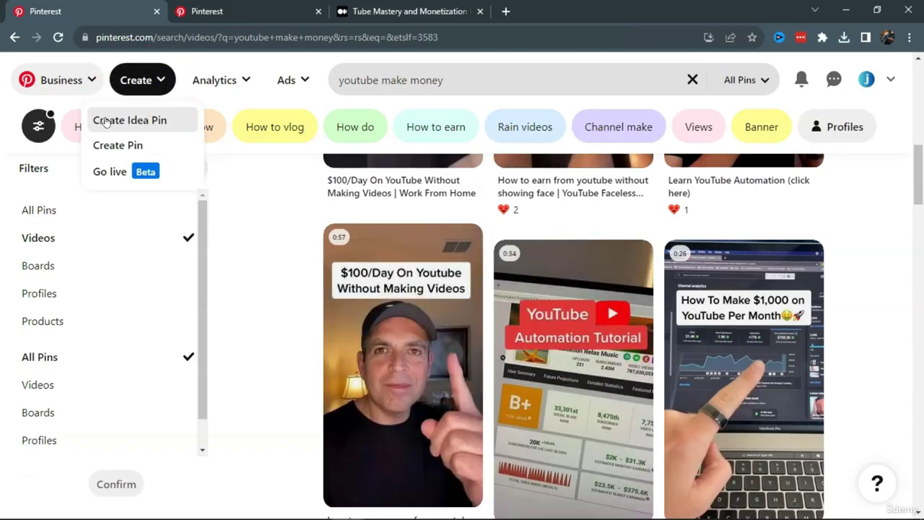
click(130, 121)
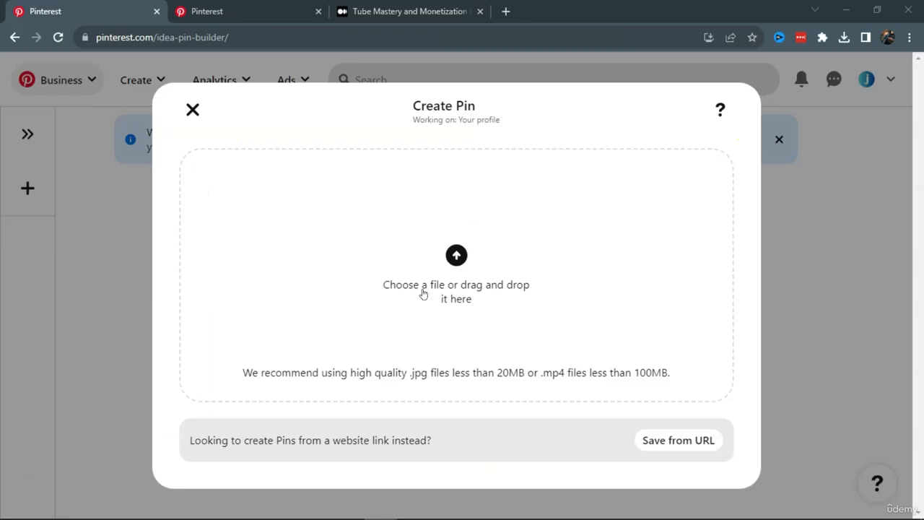
click(457, 255)
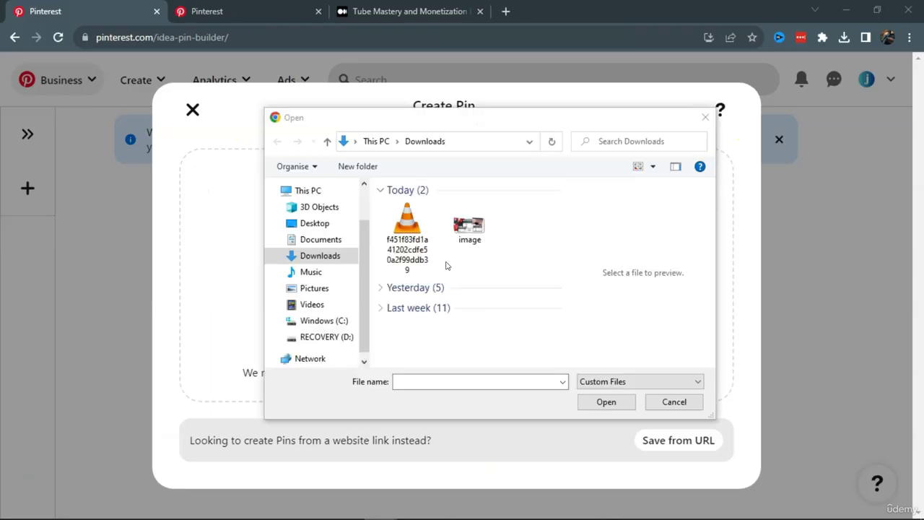
click(402, 238)
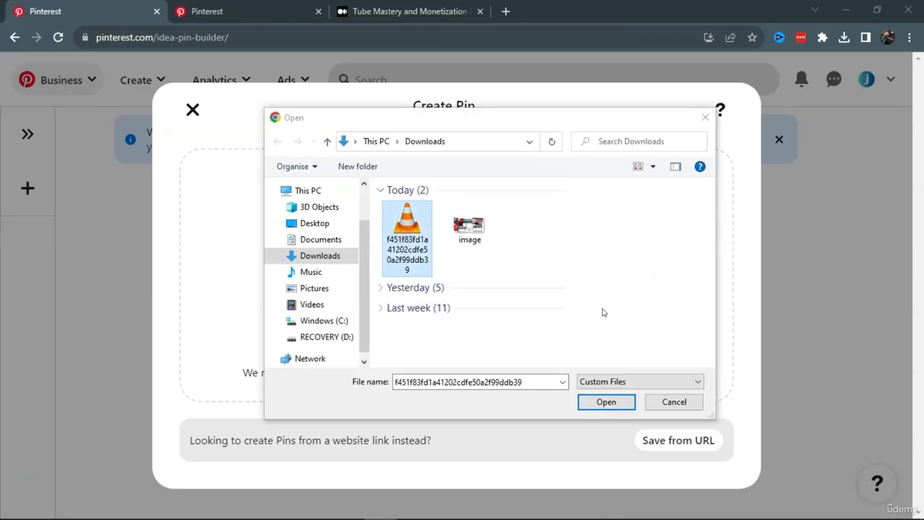
click(606, 403)
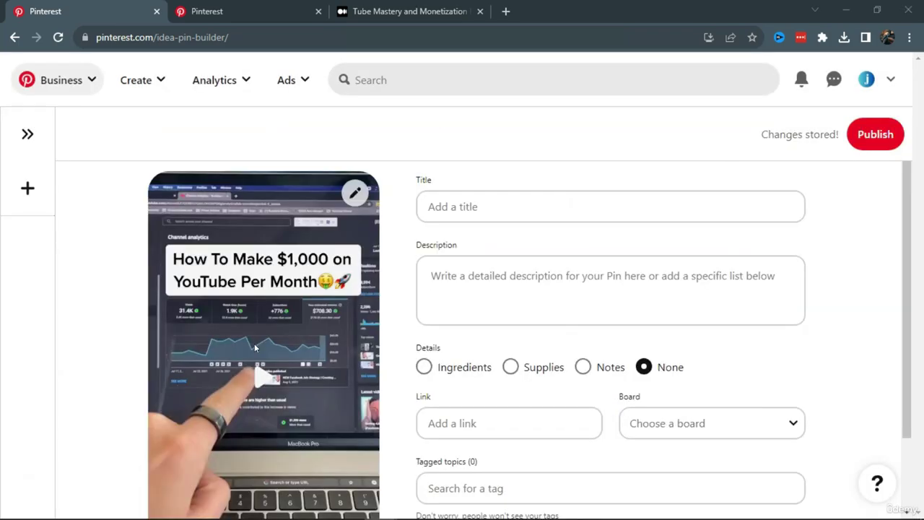
Title the pin "How to make $1000 a month with youtube" and fill its description with the source pin's description text
click(466, 210)
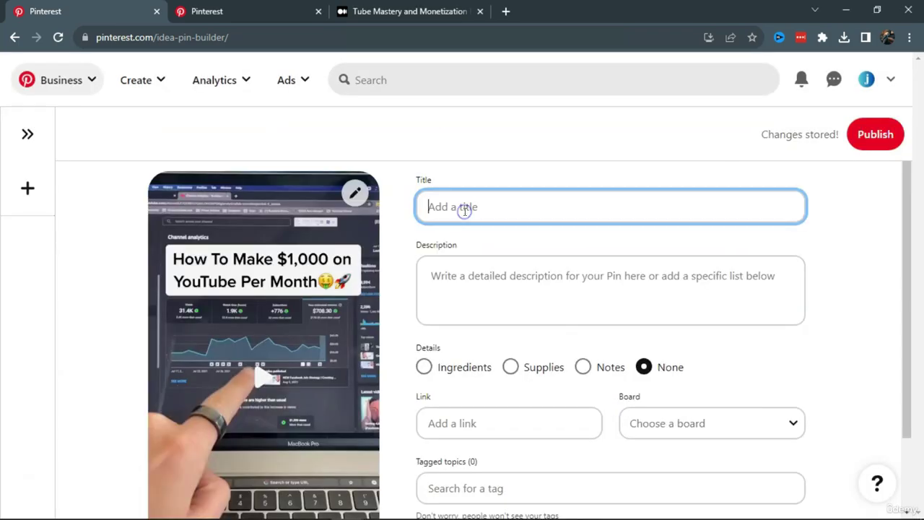
key(ctrl+v)
click(461, 286)
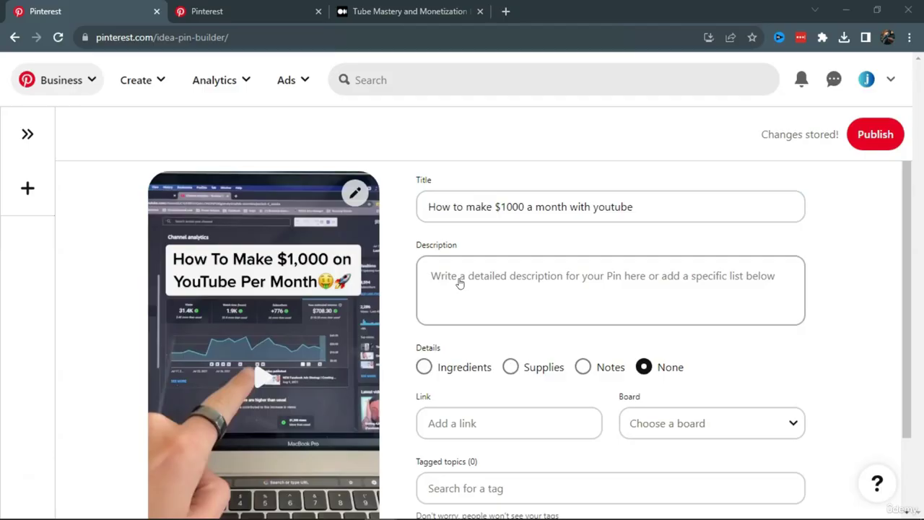
click(461, 283)
key(ctrl+v)
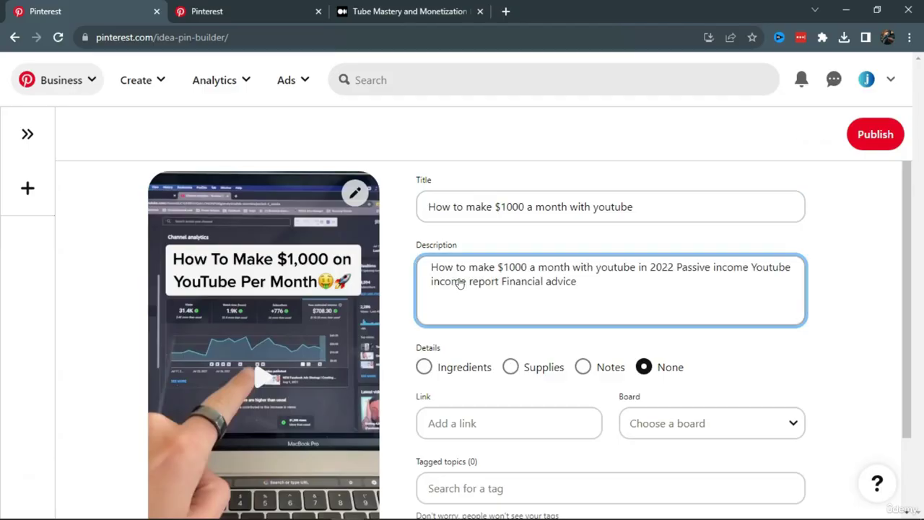
scroll(468, 403, down, 1)
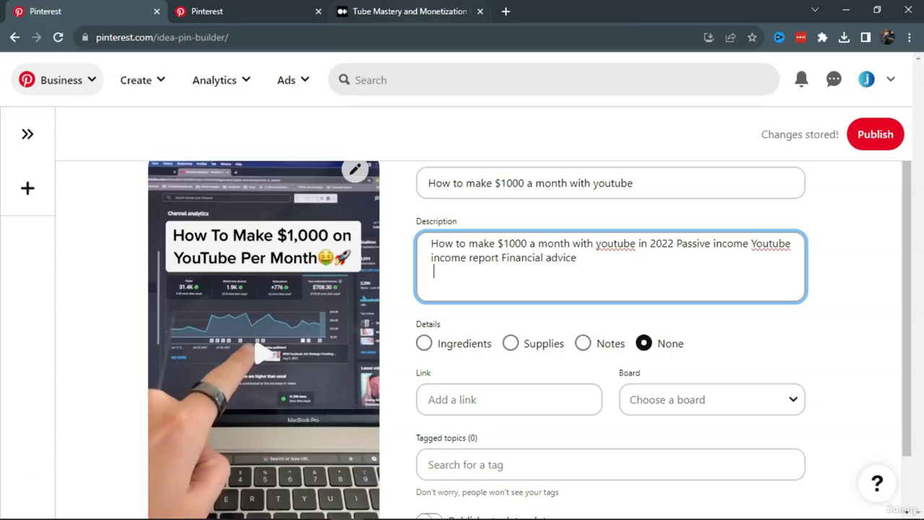
Add the web address of the Medium article "Tube Mastery and Monetization Review" as the Idea Pin's link and publish the pin
click(408, 12)
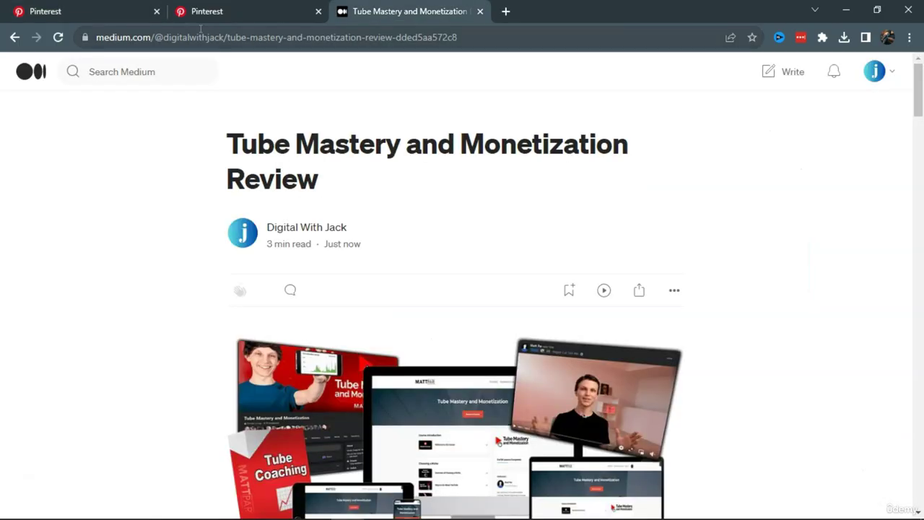
click(136, 40)
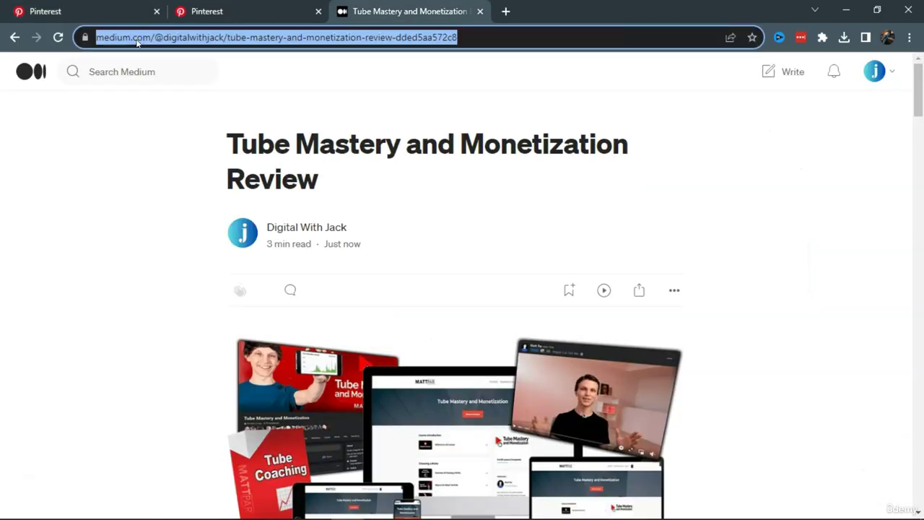
right_click(136, 39)
click(190, 136)
key(ctrl+1)
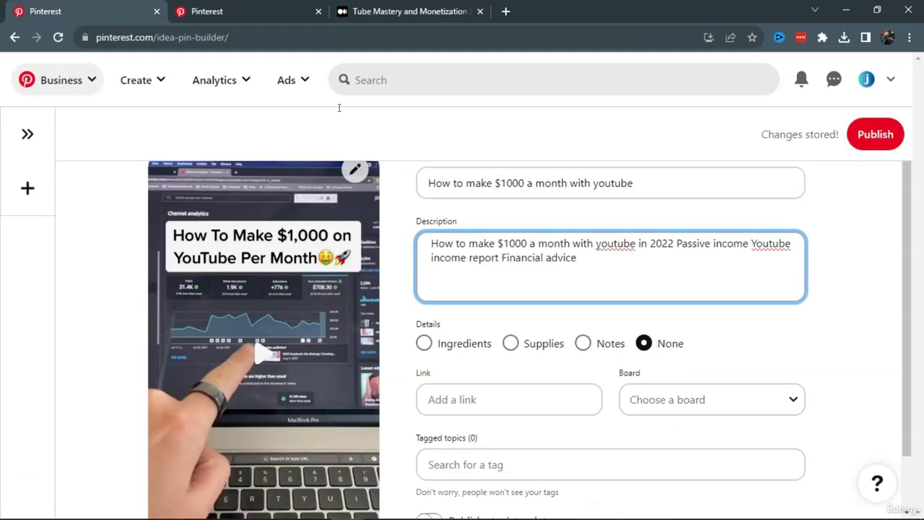
click(468, 402)
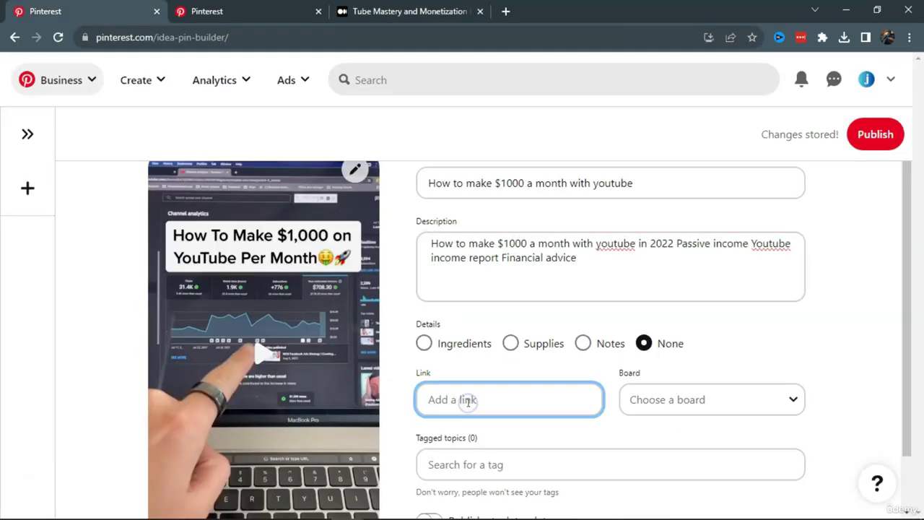
key(ctrl+v)
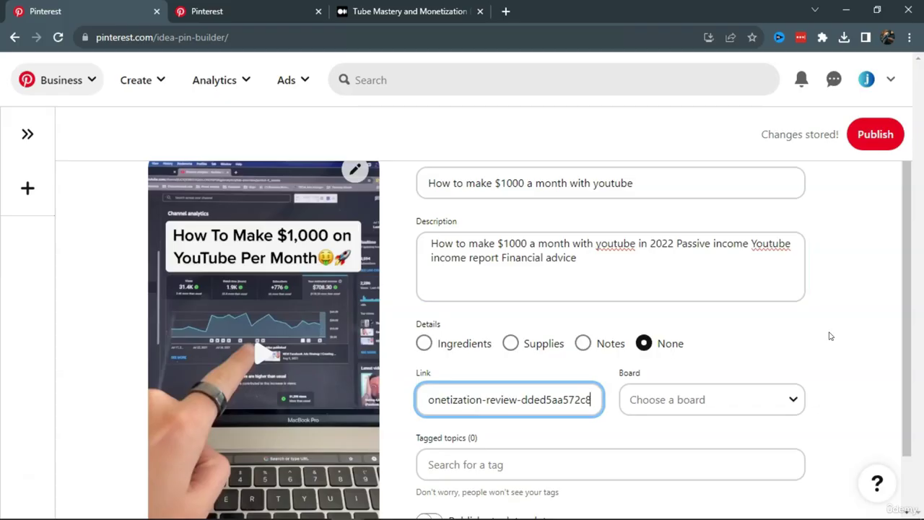
click(876, 135)
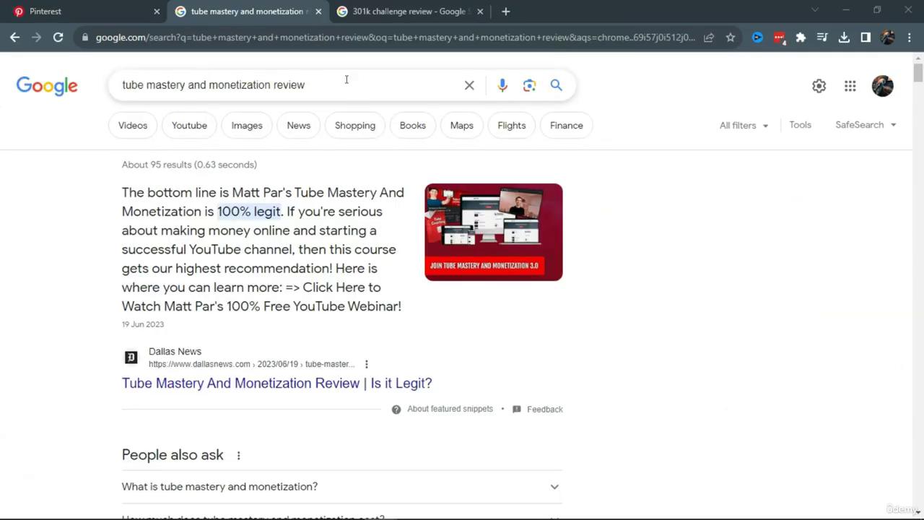
Look through the Google results for "tube mastery and monetization review" for a ranking Medium article
scroll(375, 232, down, 1)
scroll(375, 232, down, 3)
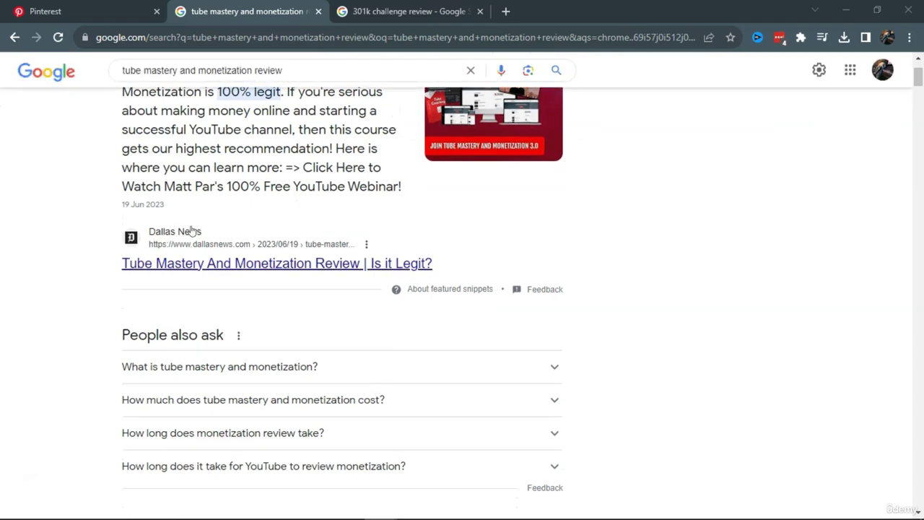
scroll(319, 288, down, 5)
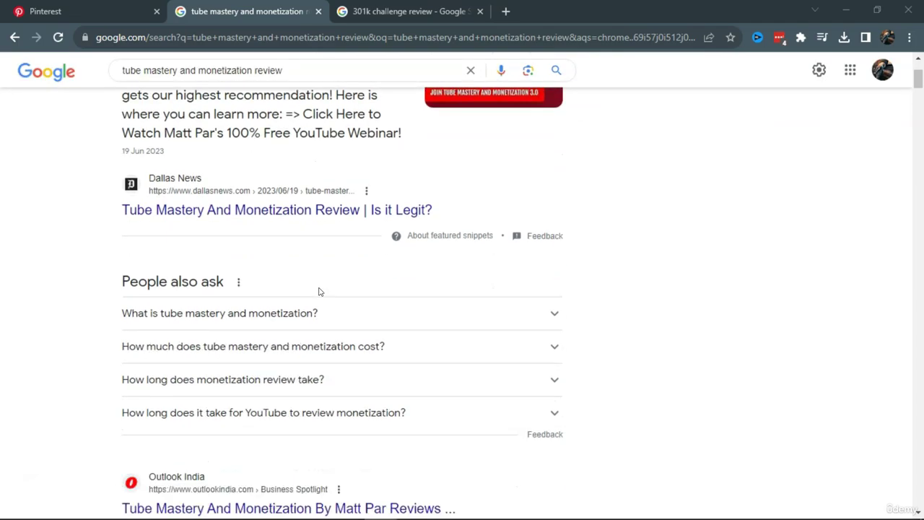
scroll(320, 292, down, 10)
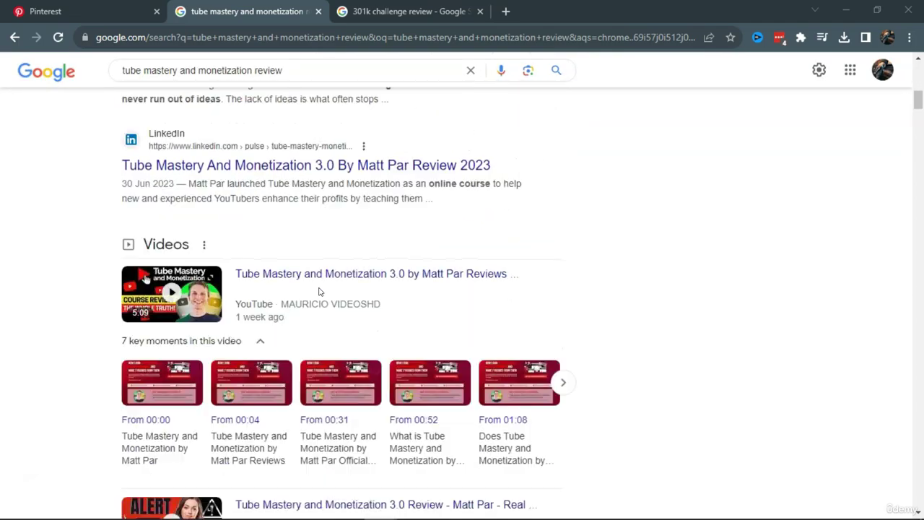
scroll(281, 236, down, 6)
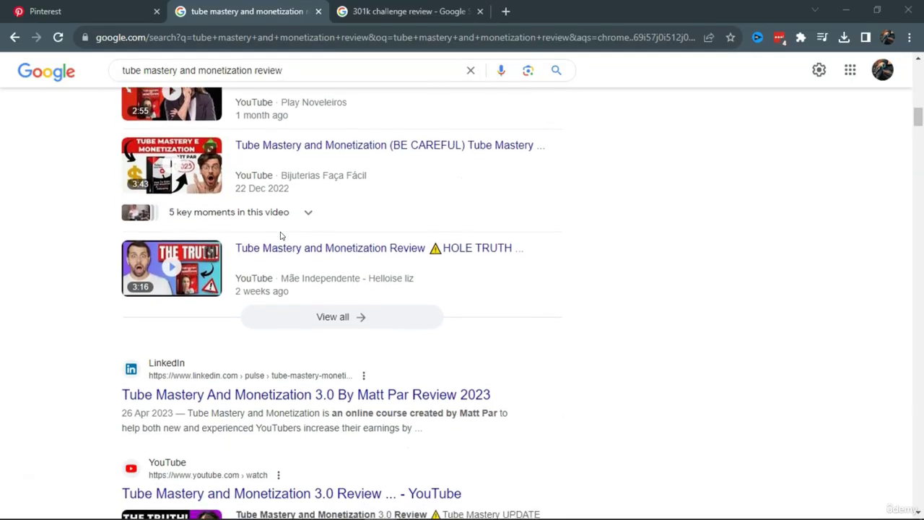
scroll(282, 236, down, 3)
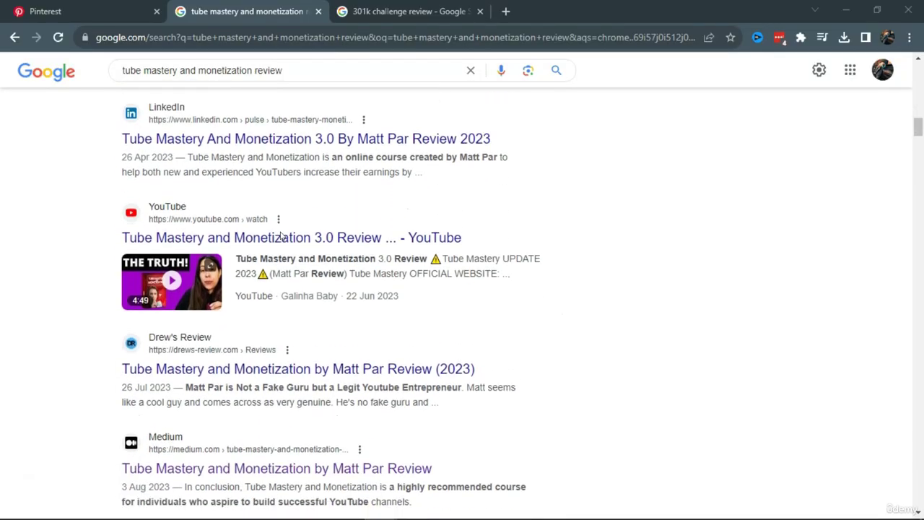
scroll(281, 236, down, 2)
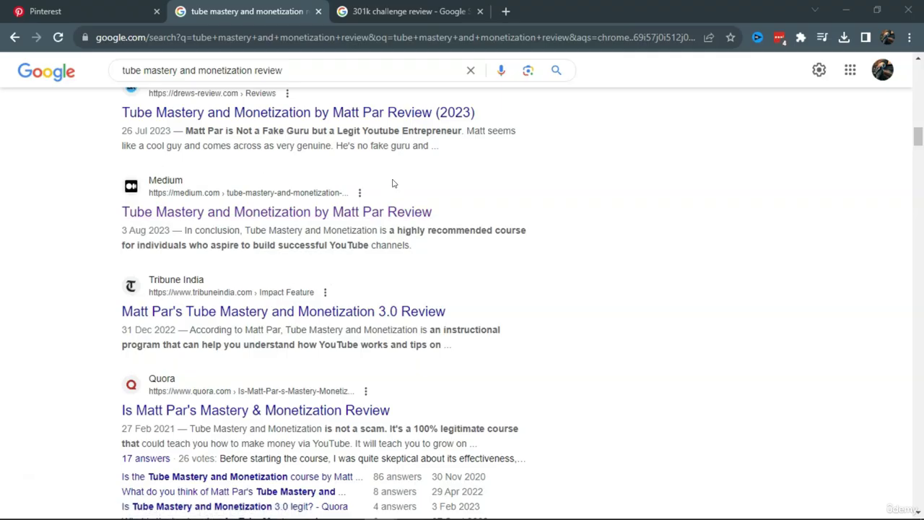
Check the Google results for "301k challenge review" for a ranking Medium article
click(390, 11)
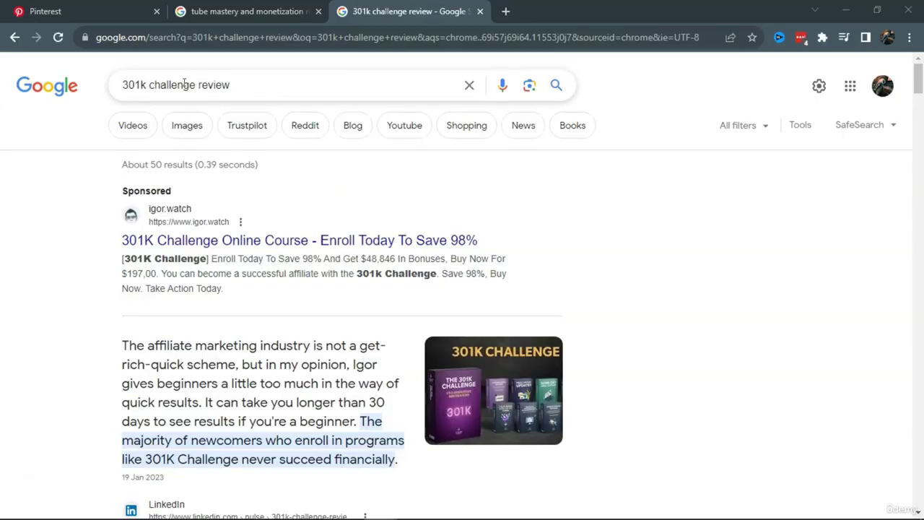
scroll(298, 246, down, 2)
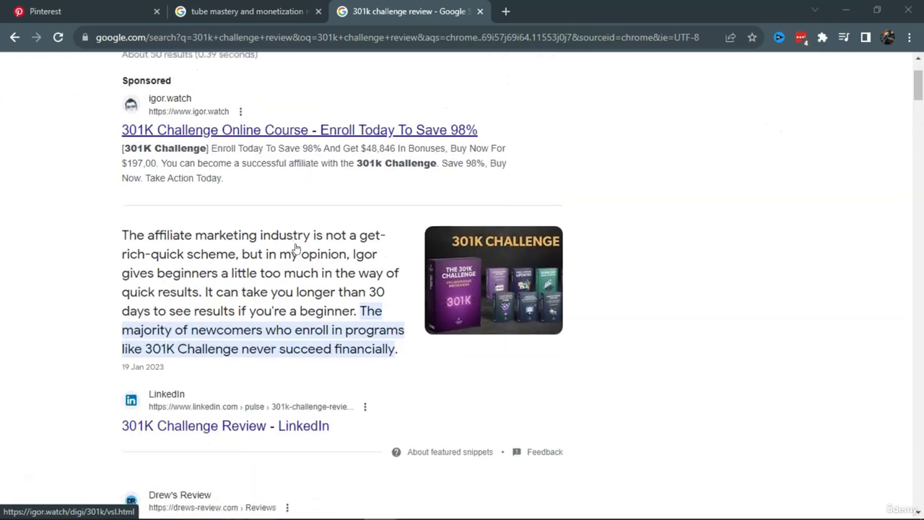
scroll(296, 248, down, 3)
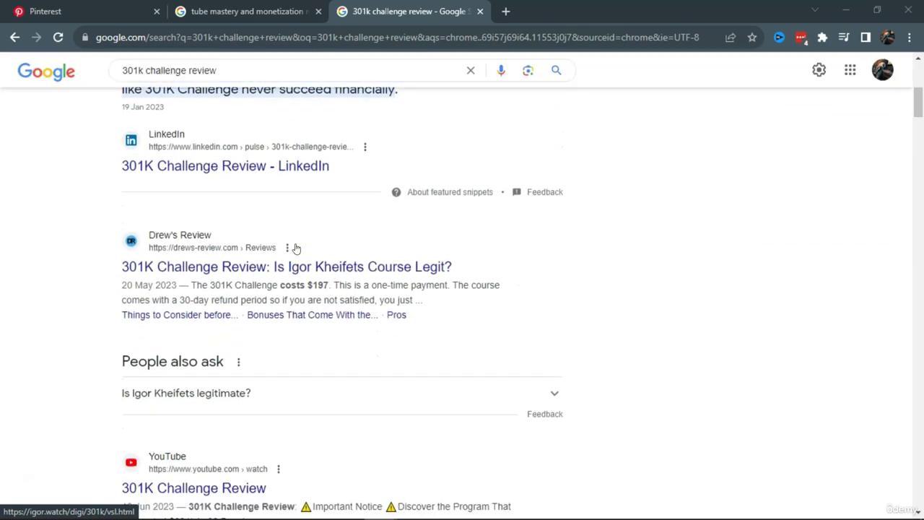
scroll(296, 247, down, 6)
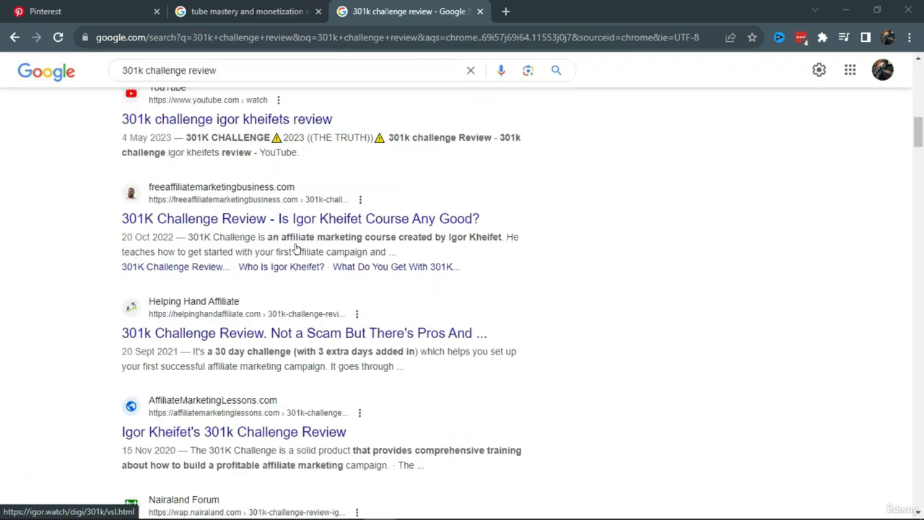
scroll(297, 248, down, 4)
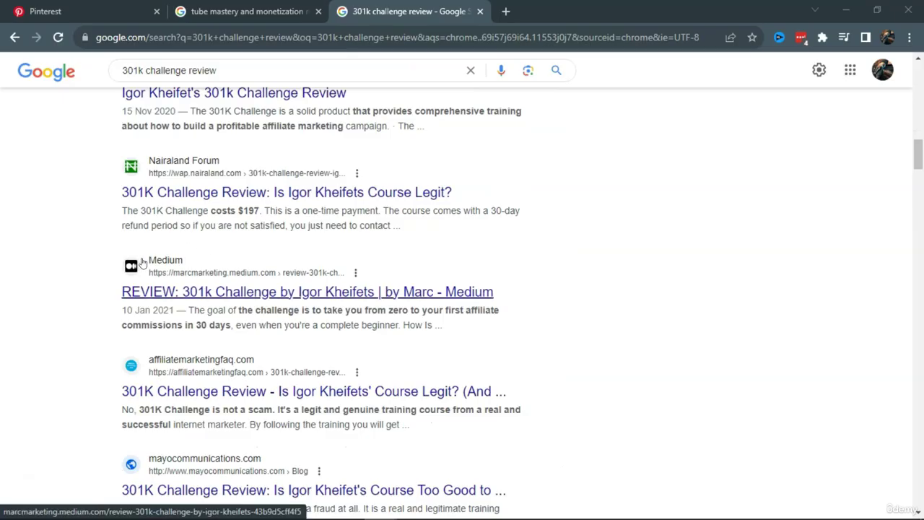